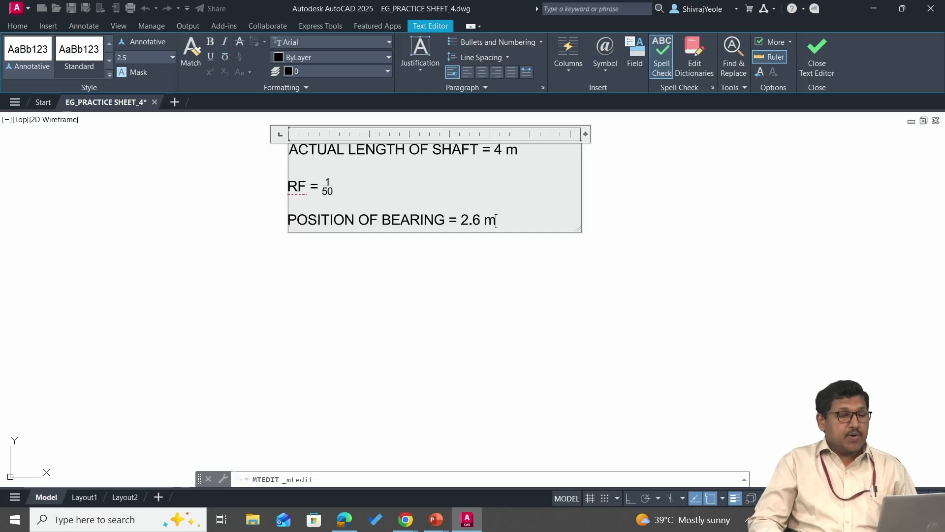
Step: Extend the shaft length line with "= 4 X 1000 = 4000 mm" and widen the text box to fit it on one line
left_click(688, 303)
middle_click_drag(374, 242, 329, 257)
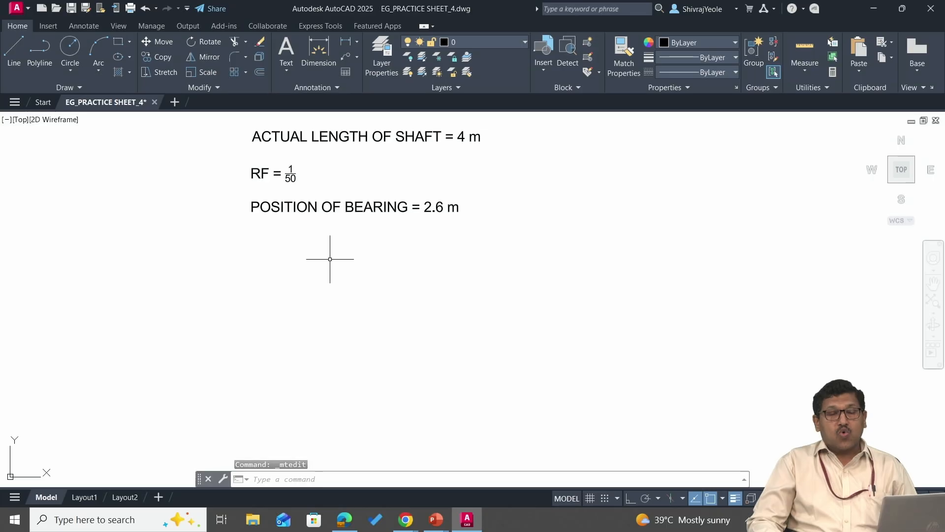
middle_click_drag(357, 221, 356, 246)
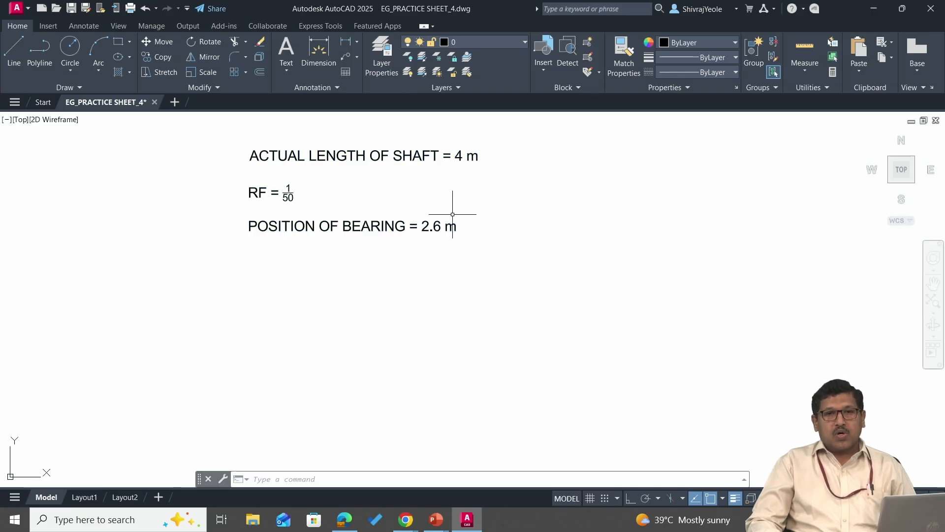
double_click(467, 155)
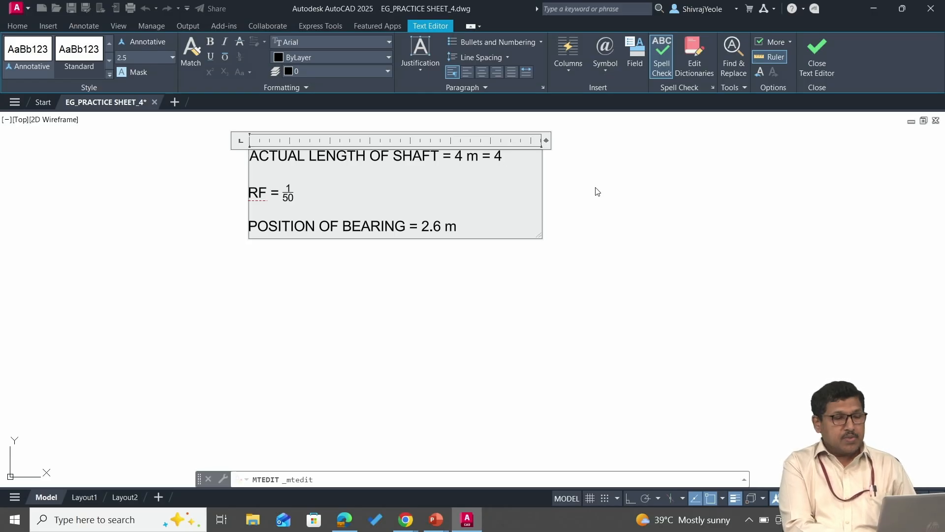
type("X 1000")
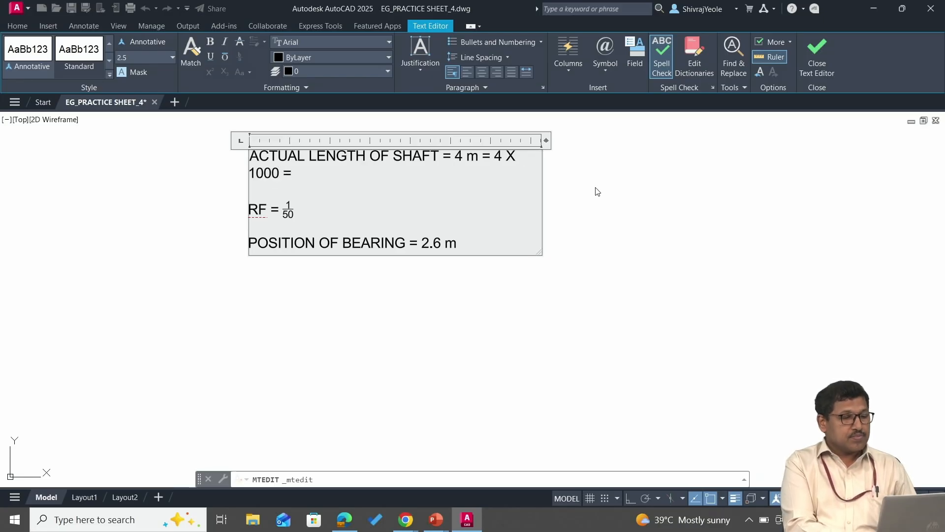
type(" = 4000 mm")
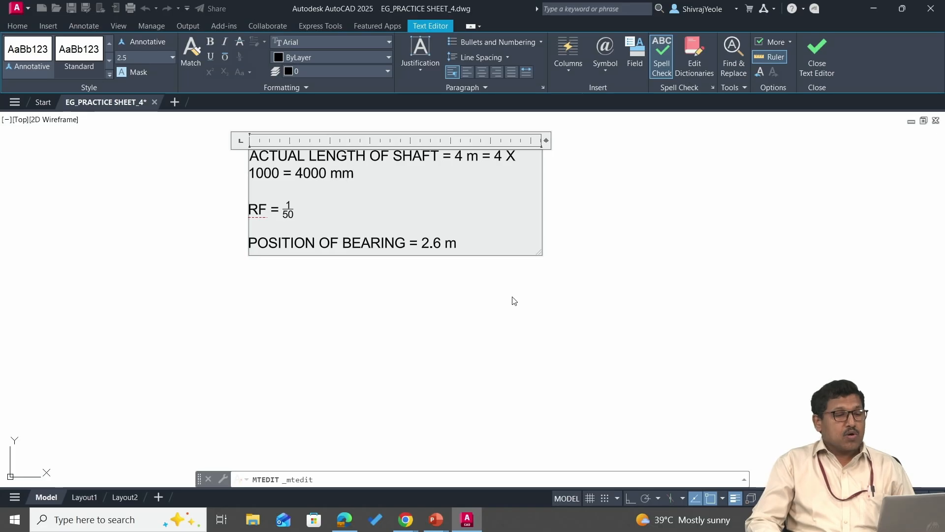
left_click_drag(545, 139, 643, 140)
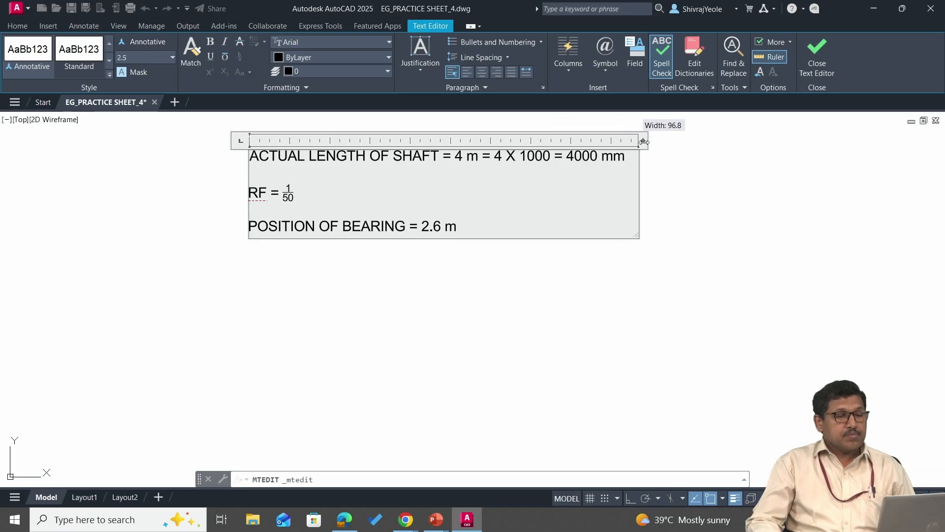
left_click(584, 278)
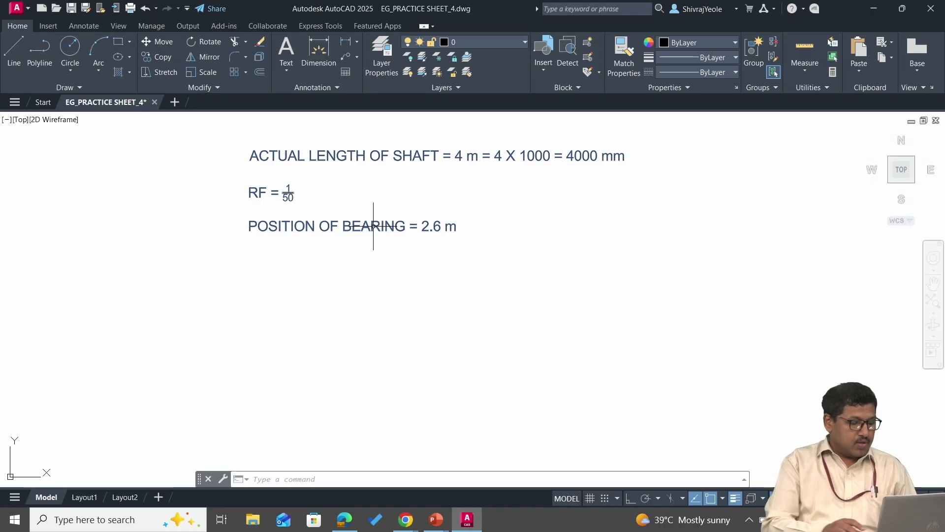
Step: Create multiline text "LENGTH OF SCALE = RF X MAXIMUM ACTUAL LENGTH" below the bearing position, widened to fit on one line
type("XT")
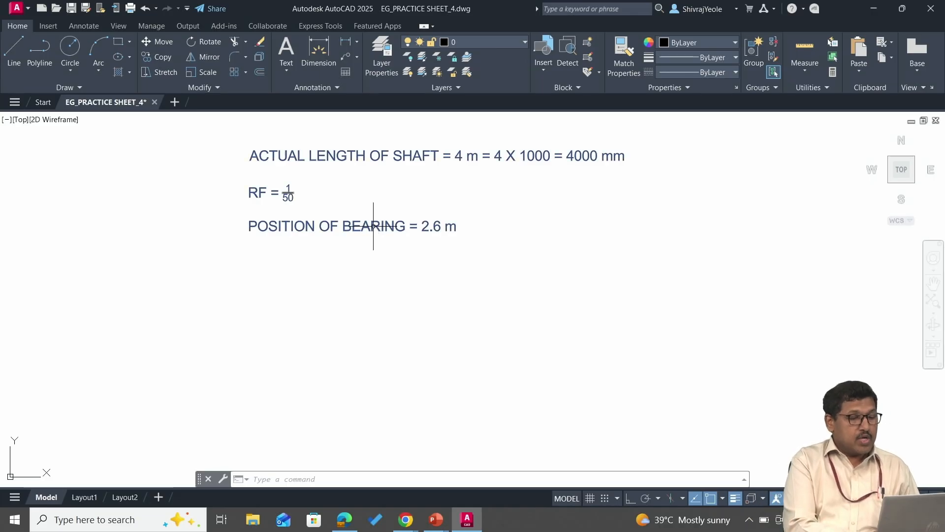
key("Return")
left_click(254, 259)
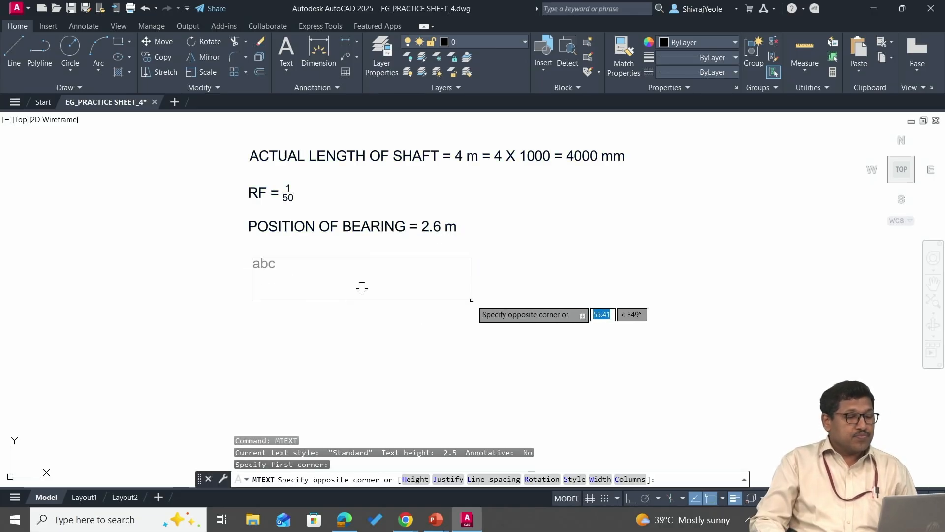
left_click(514, 298)
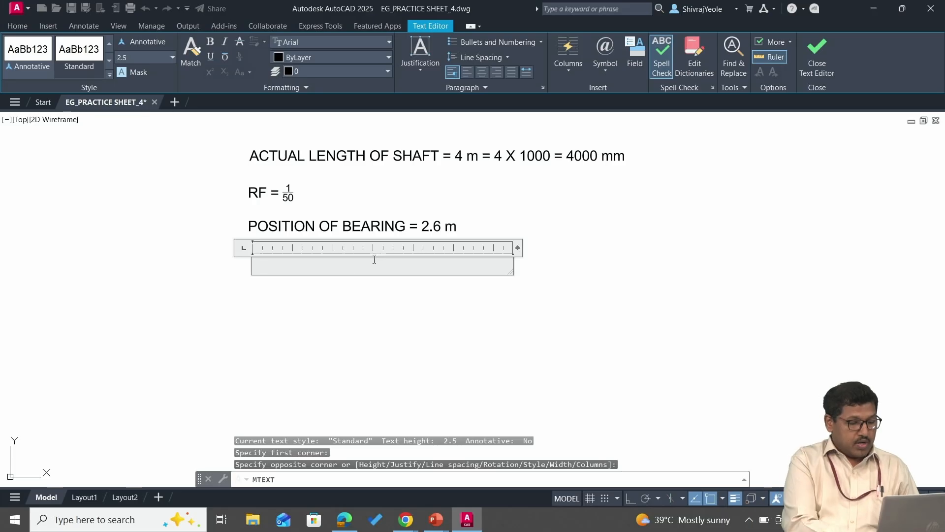
type("LENGTH O")
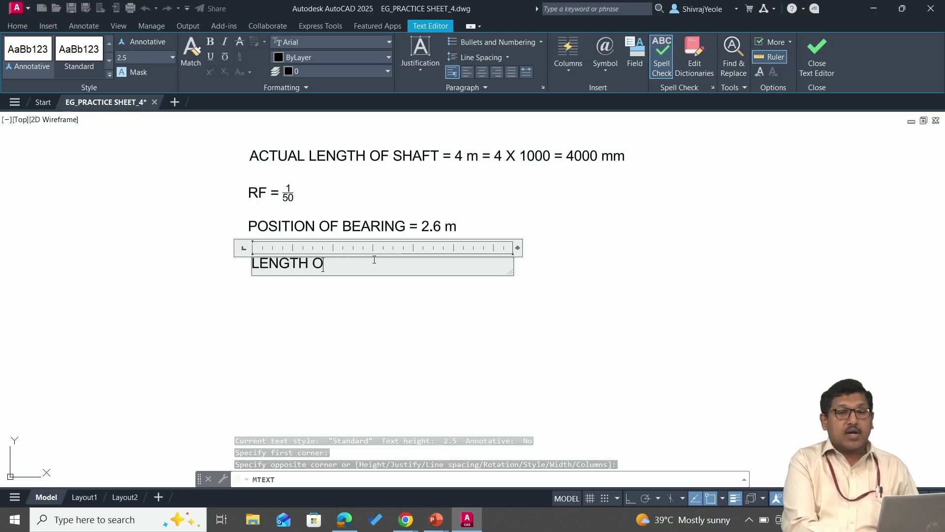
type("F SCALE")
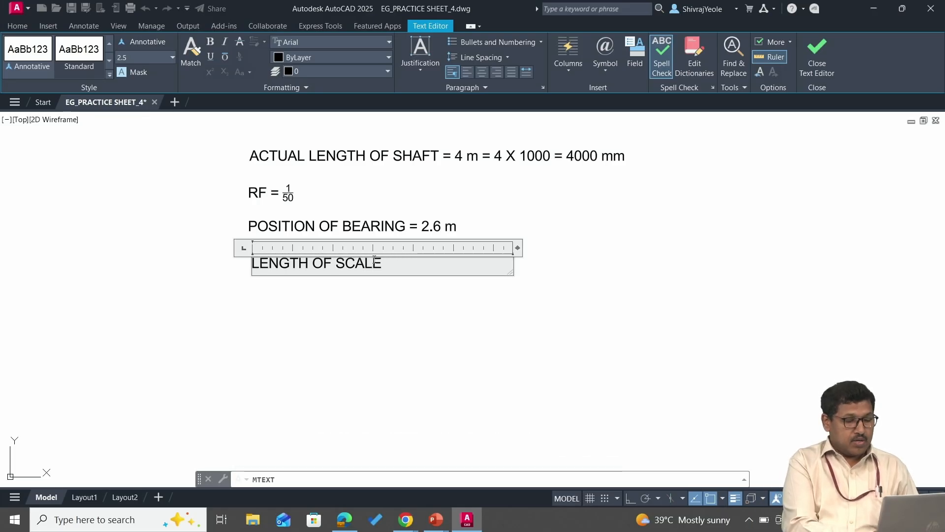
type(" = RF ")
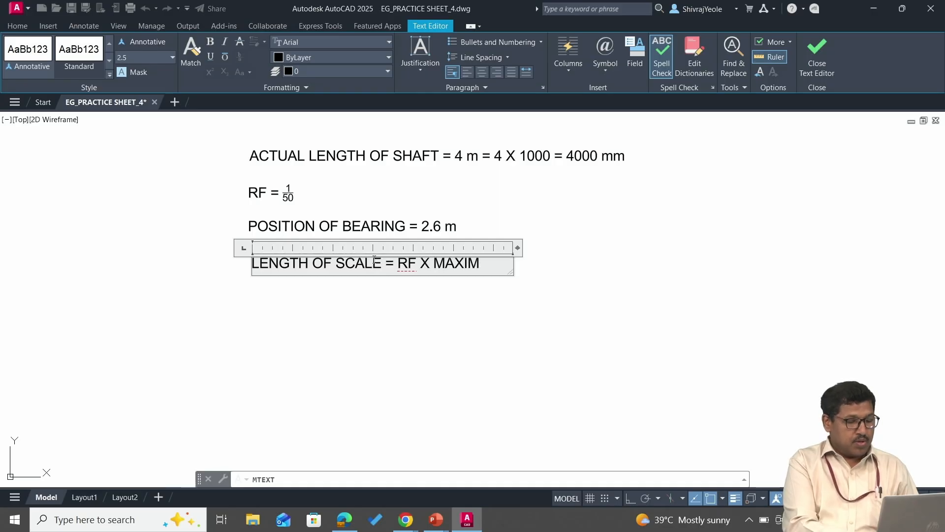
type("X MAXIMUM ")
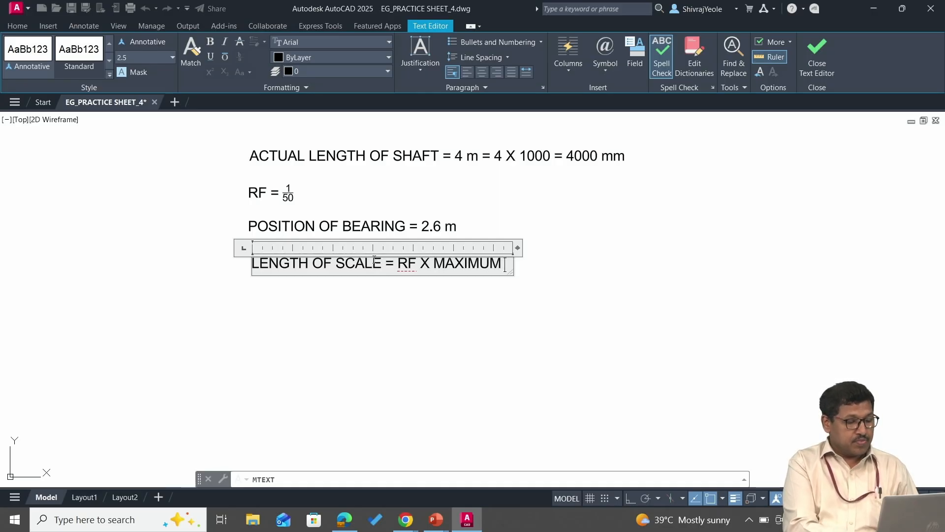
type("ACTUAL LENGTH")
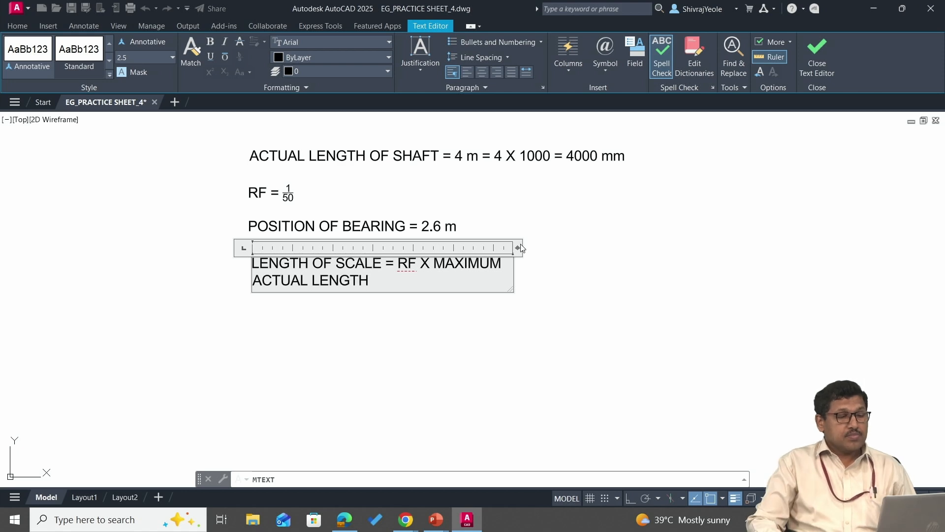
left_click_drag(521, 248, 678, 248)
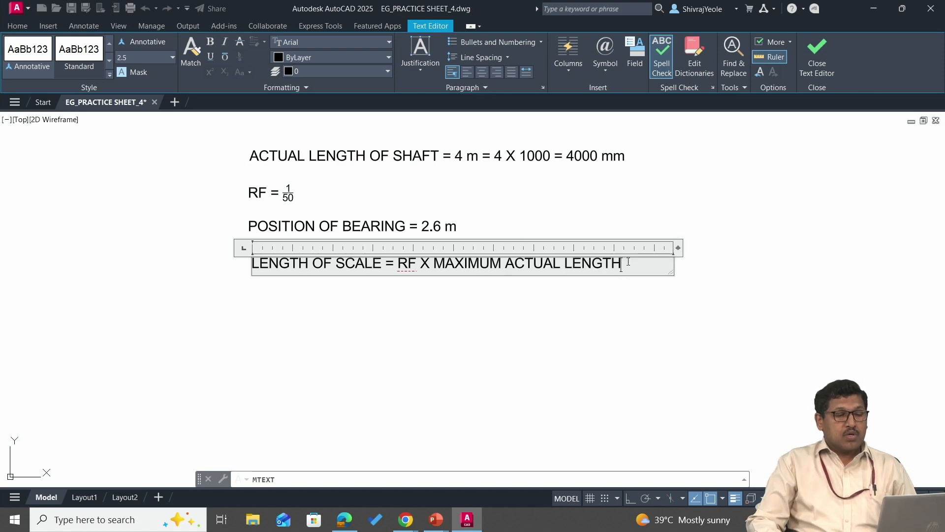
Step: Add the calculation "= 1/50 X 4000 = 80 mm" with a stacked fraction below the length of scale formula and finish the text
key("Return")
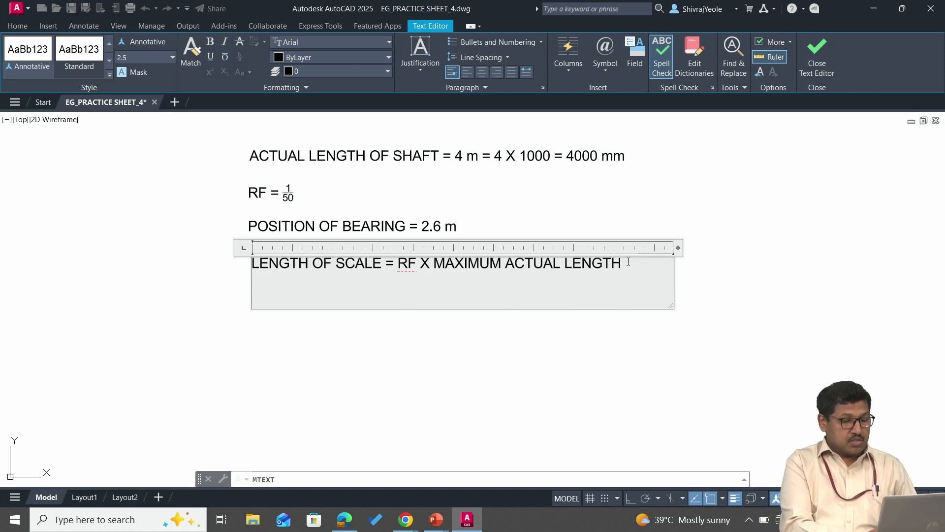
type("0 X 4000 =")
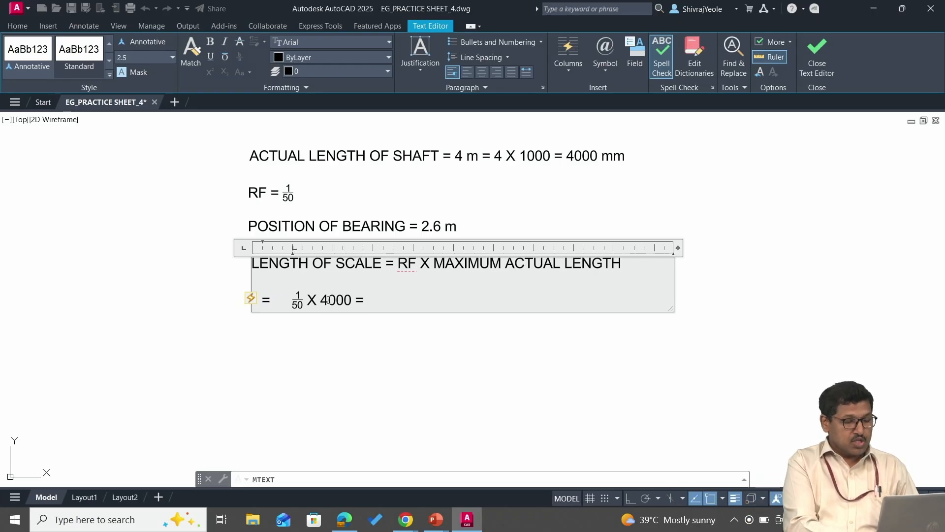
type("mm")
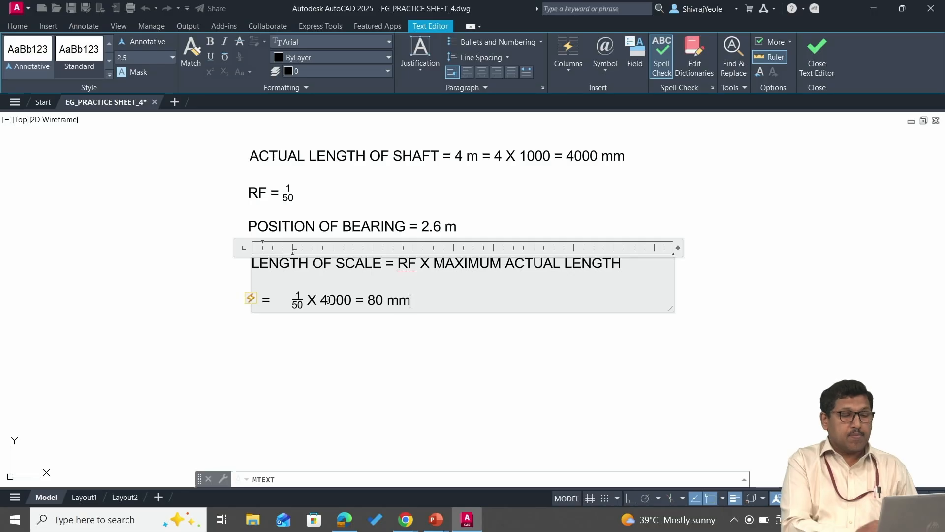
left_click(315, 396)
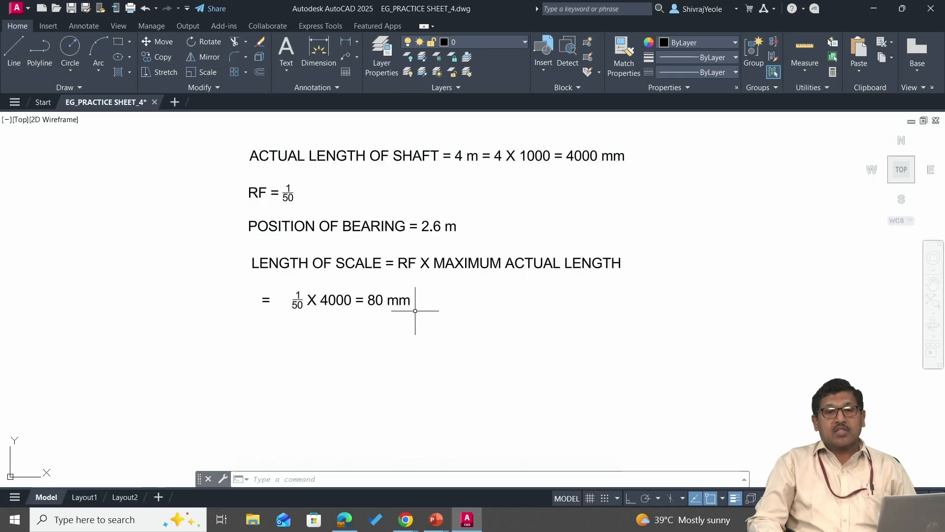
Step: With Ortho on, draw an 80 mm horizontal line below the calculation as the scale's base
mouse_move(401, 322)
middle_mouse_down()
mouse_move(372, 286)
mouse_move(362, 299)
middle_mouse_up()
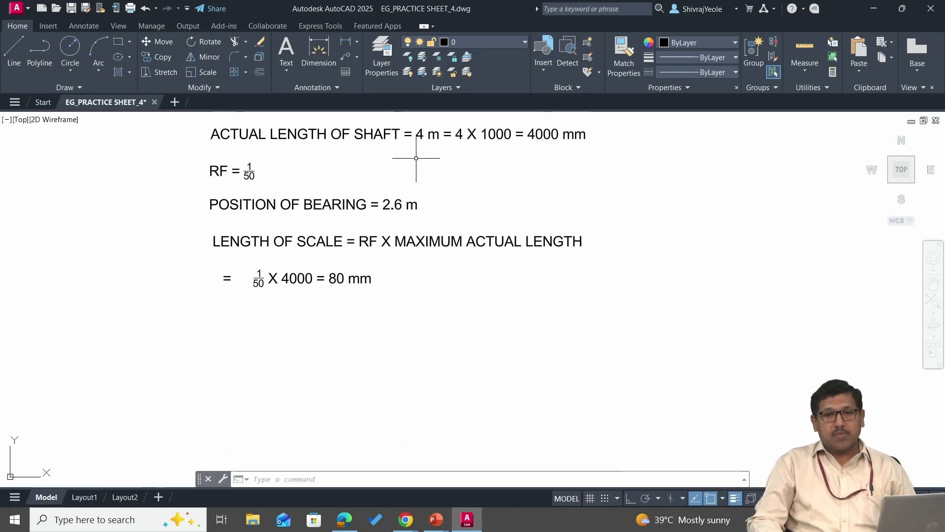
middle_click_drag(355, 302, 332, 291)
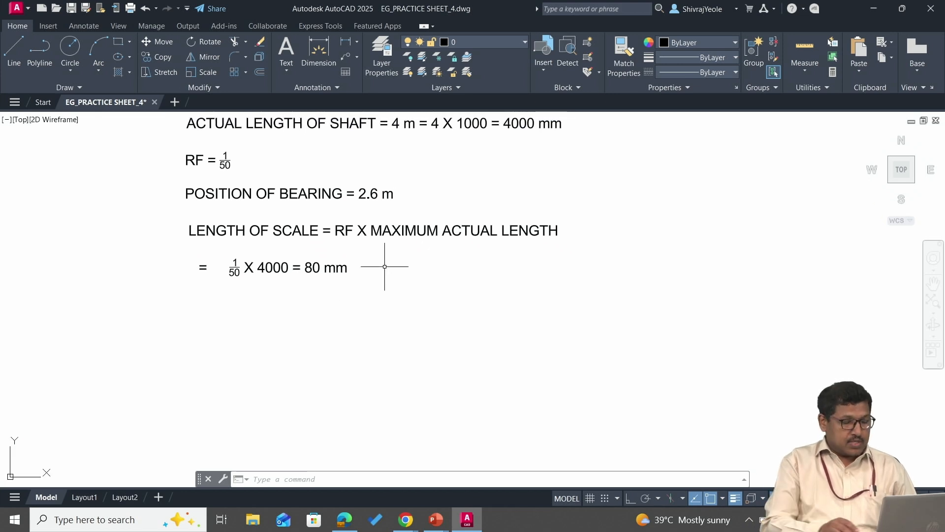
key("Return")
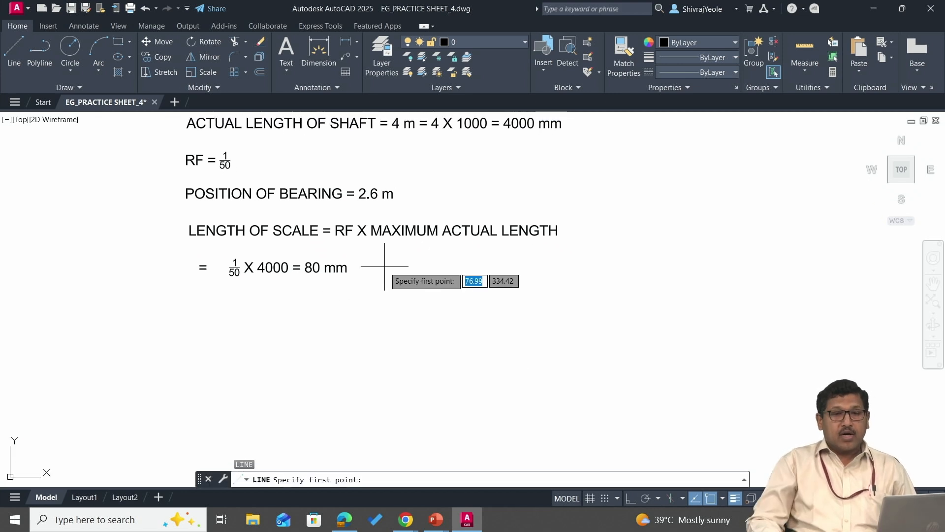
left_click(632, 501)
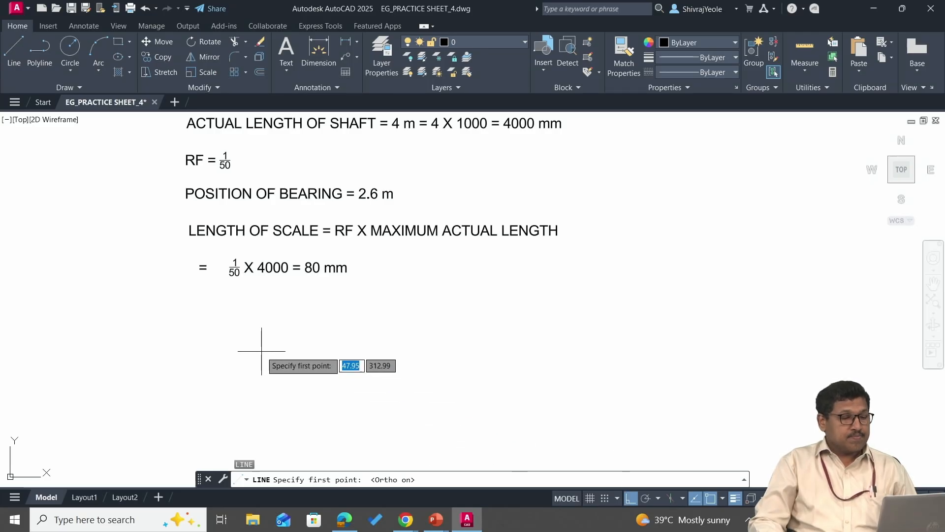
left_click(235, 366)
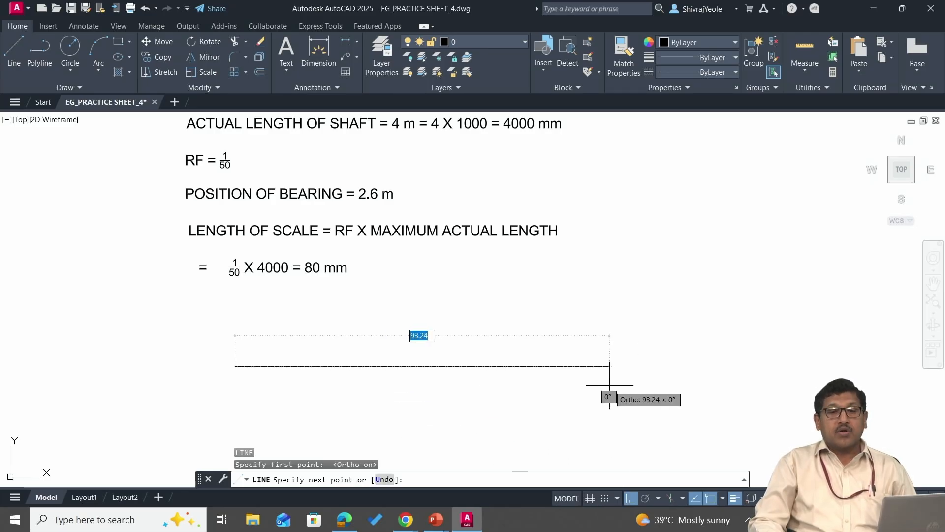
type("80")
key("Return")
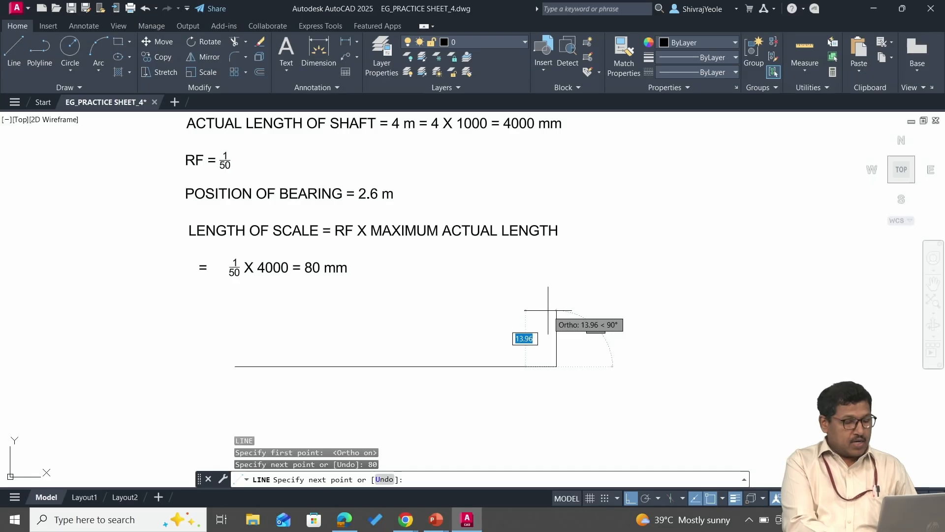
Step: Complete the scale rectangle with a 10 mm vertical side, a top edge above the base line and a closing side
type("10")
key("Return")
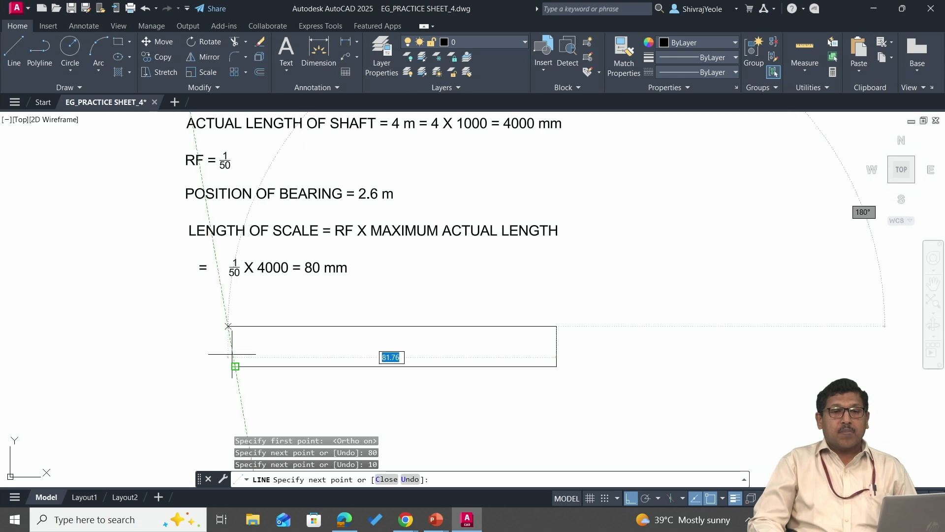
left_click(234, 323)
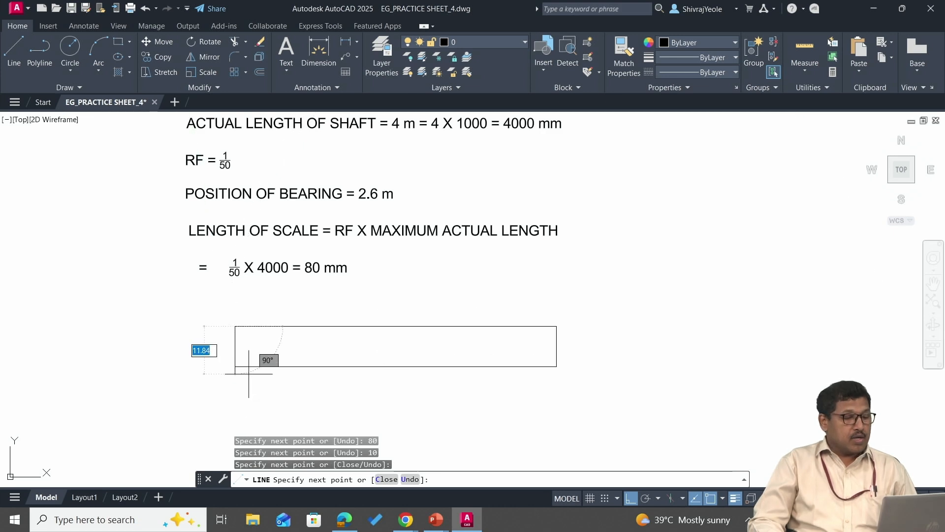
key("Escape")
scroll(517, 310, "up", 4)
middle_click_drag(660, 226, 620, 216)
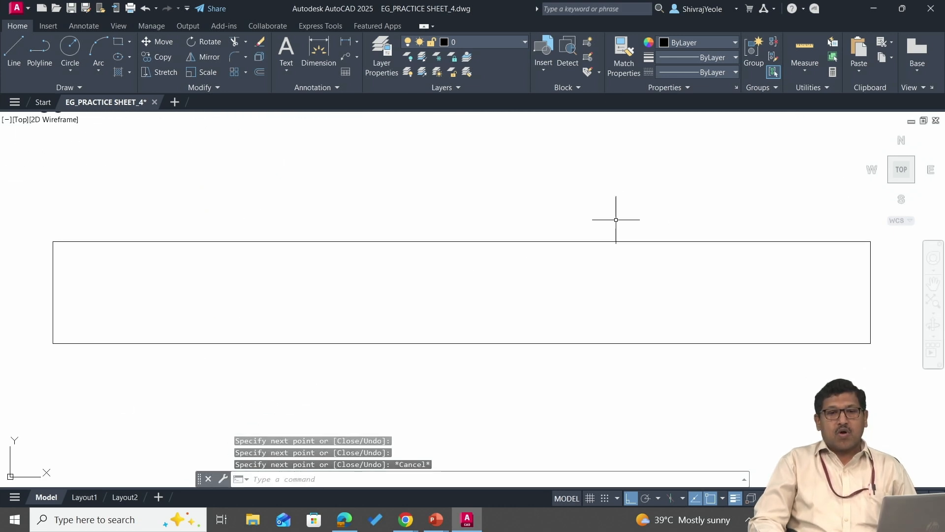
left_click(473, 340)
left_click(432, 350)
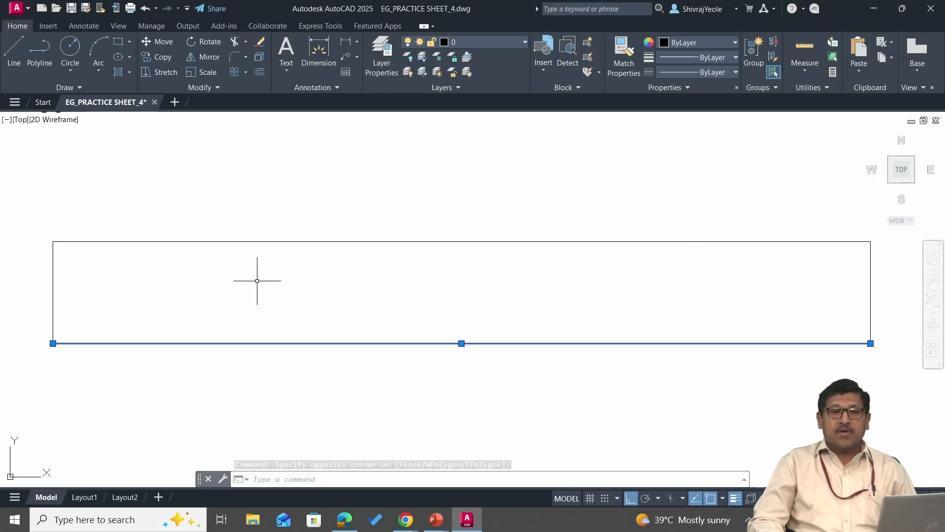
key("Escape")
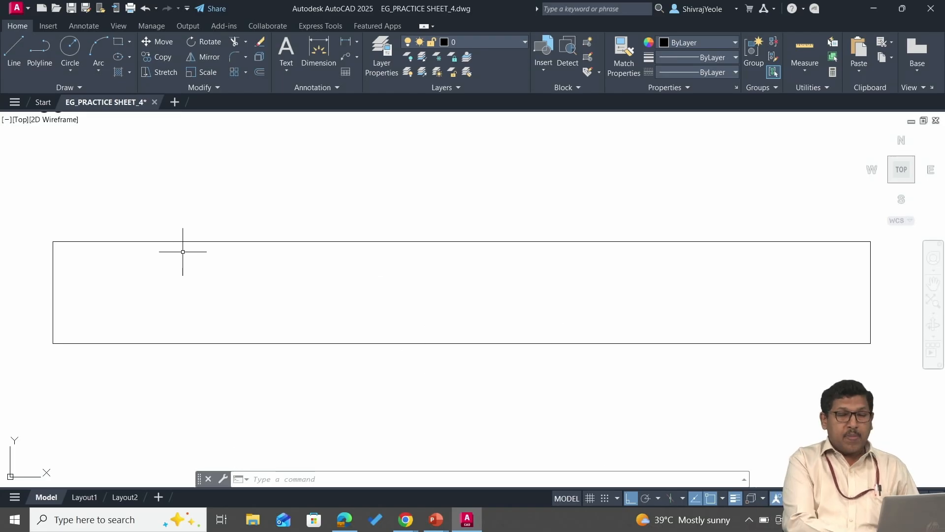
Step: Divide the base line of the scale rectangle into 4 equal segments
type("V")
key("Return")
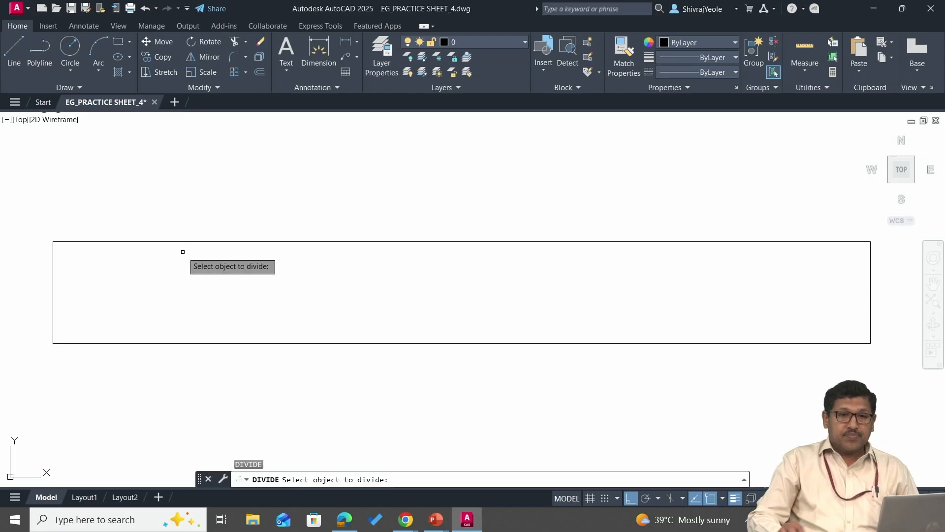
left_click(274, 344)
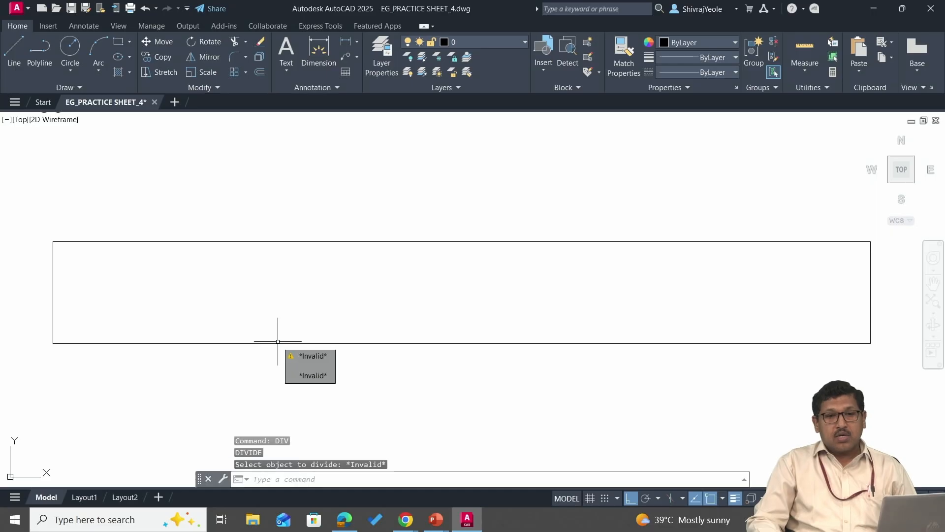
key("Escape")
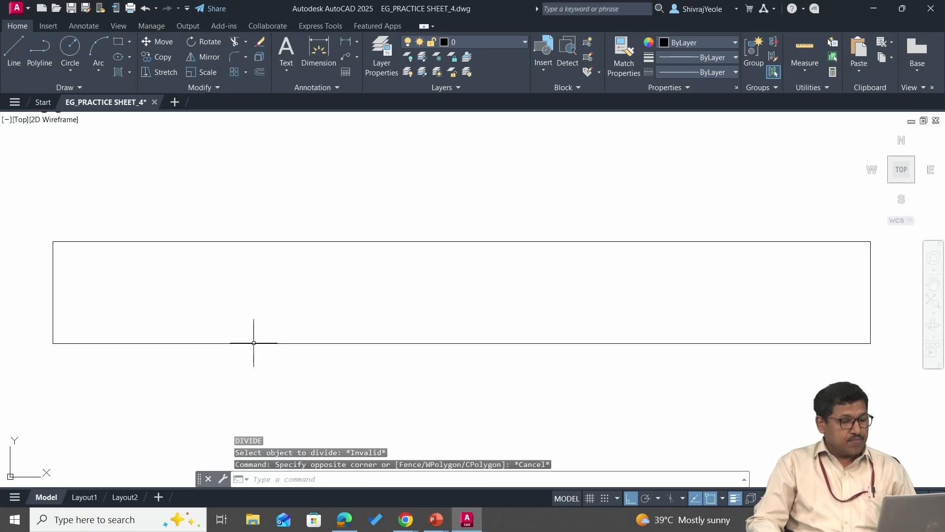
key("Return")
left_click(265, 342)
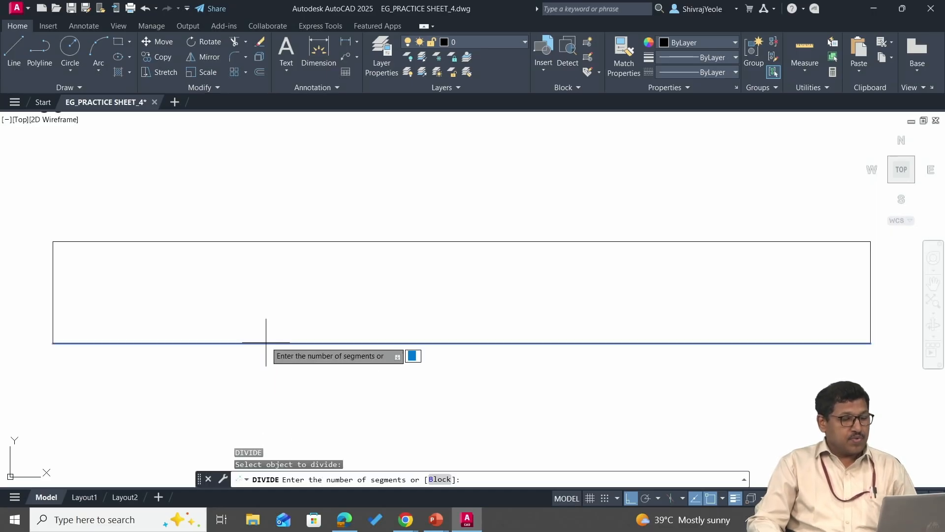
scroll(411, 210, "down", 4)
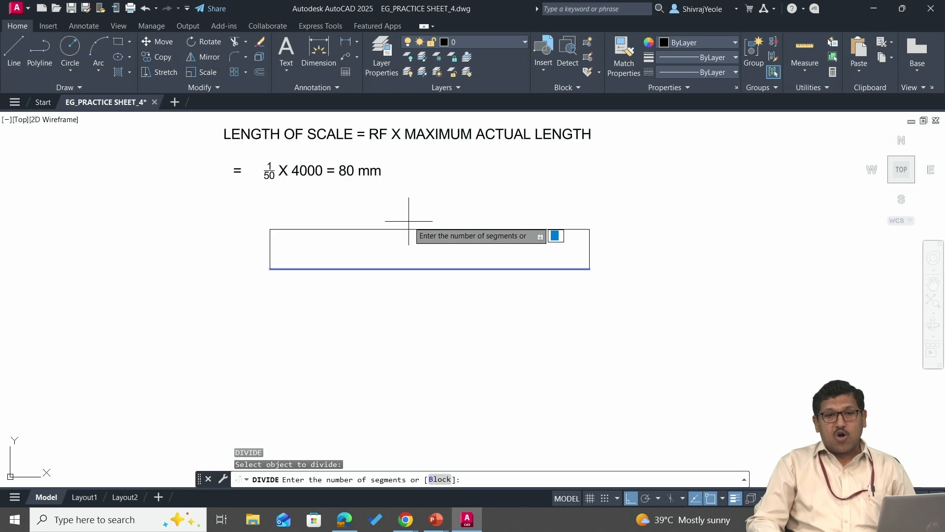
middle_click_drag(413, 203, 421, 319)
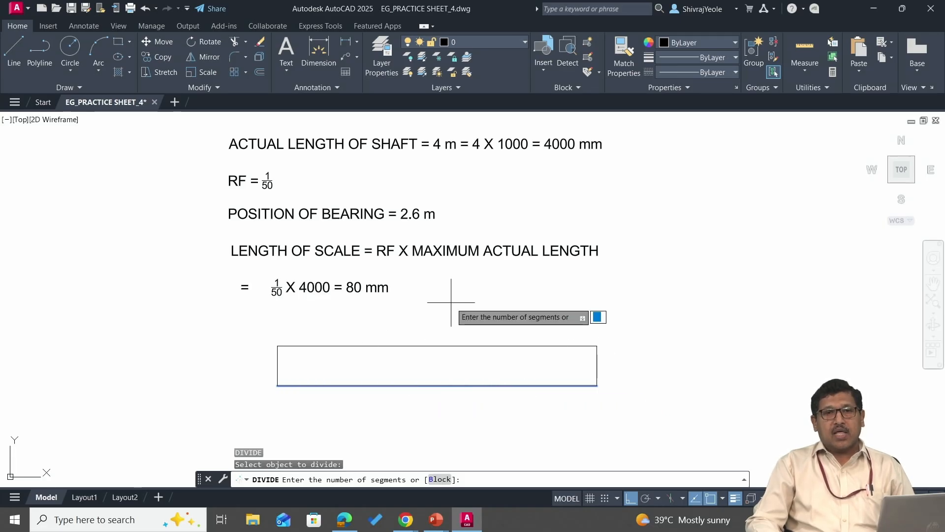
type("4")
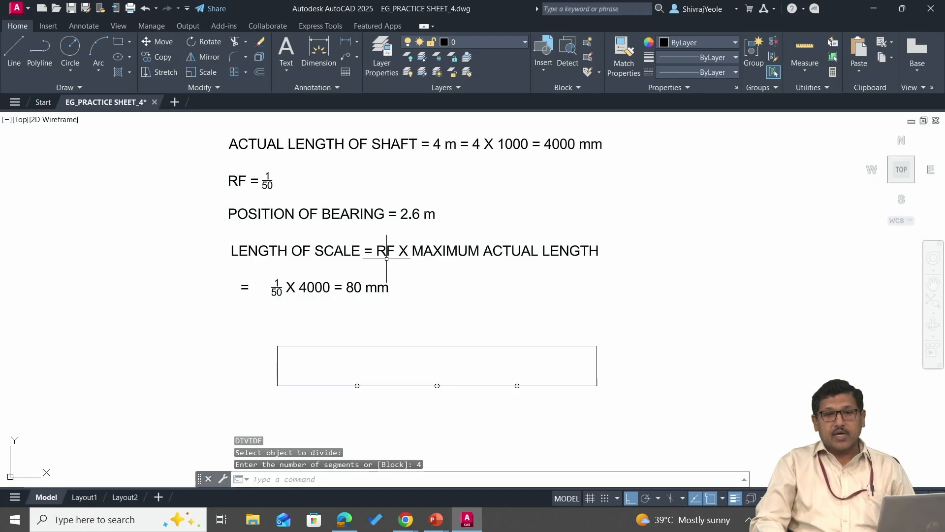
Step: Copy the rectangle's left side from its lower corner to each of the three division points on the base line
scroll(412, 306, "up", 2)
middle_click_drag(431, 339, 433, 219)
scroll(329, 302, "up", 2)
middle_click_drag(494, 311, 394, 316)
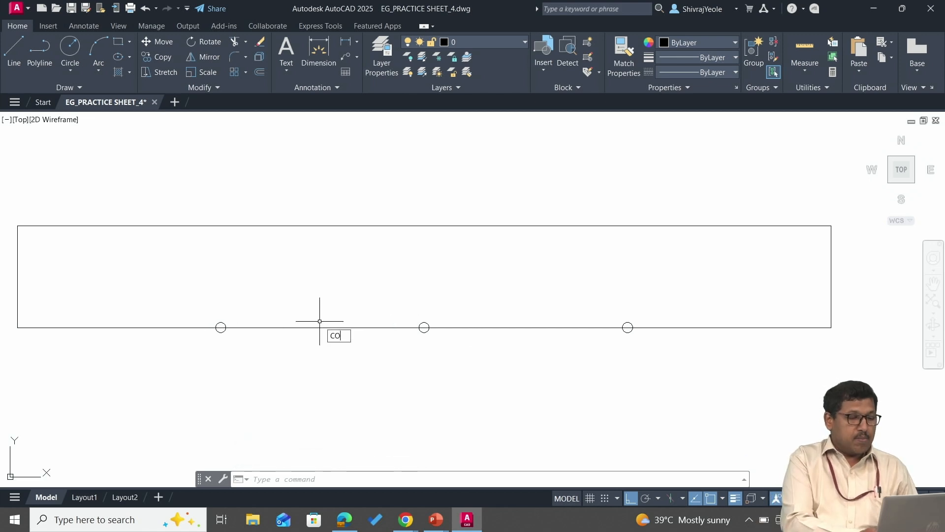
key("Return")
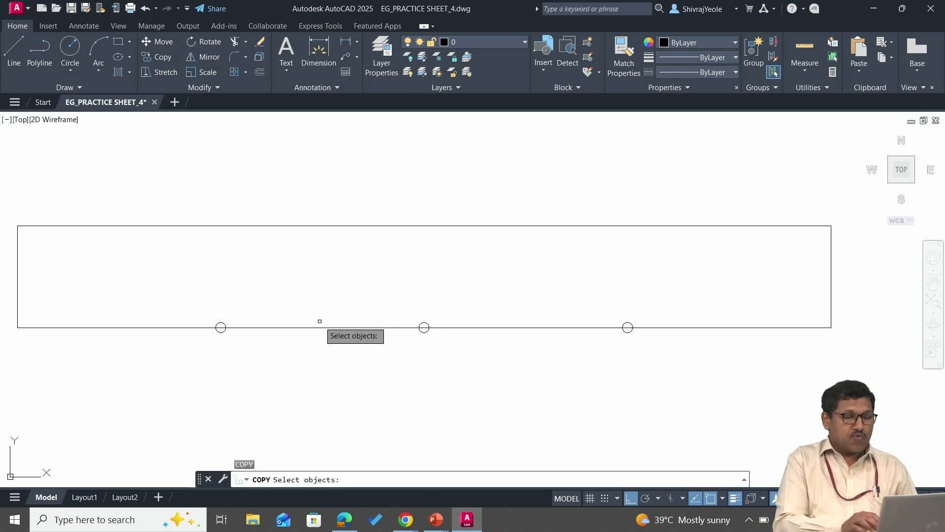
left_click(17, 303)
key("Return")
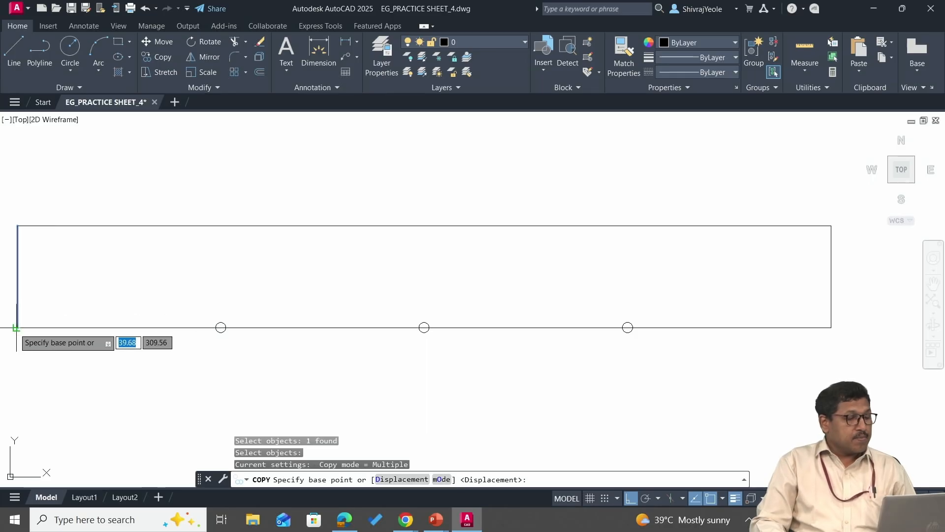
left_click(16, 327)
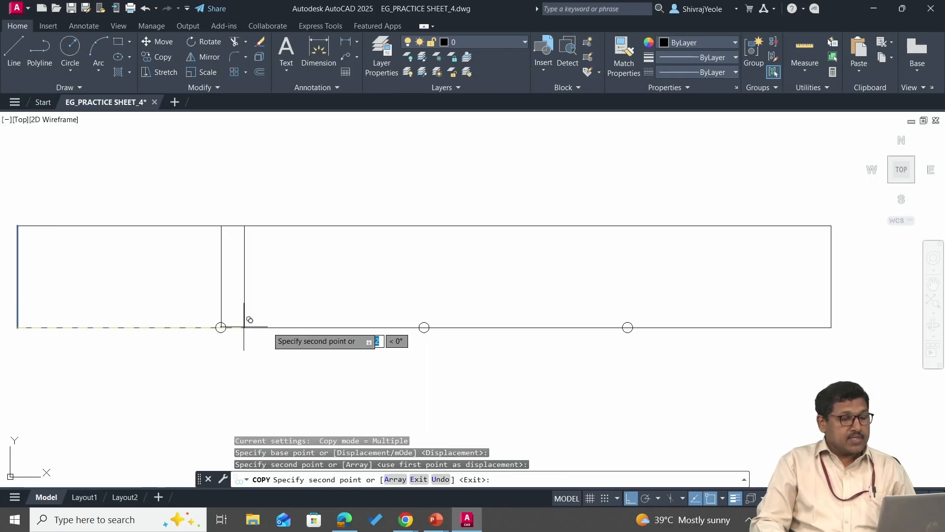
left_click(425, 327)
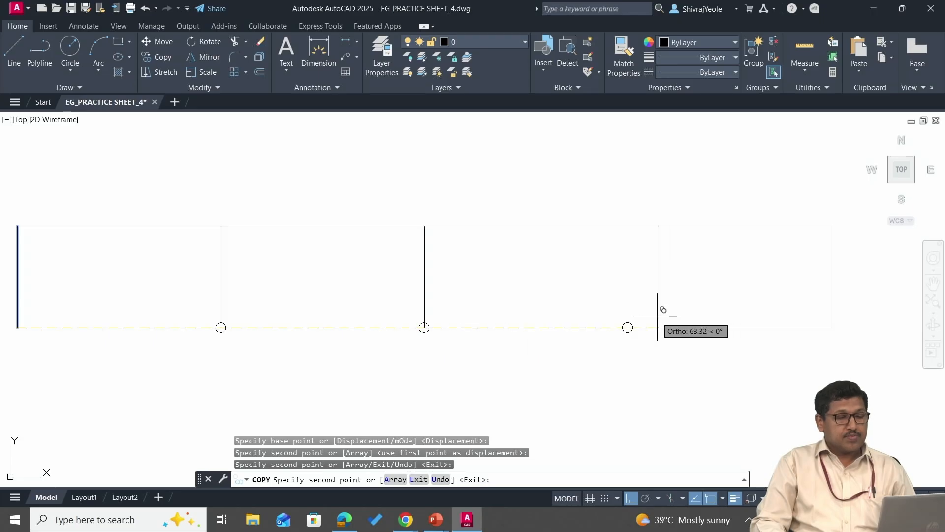
left_click(627, 327)
key("Escape")
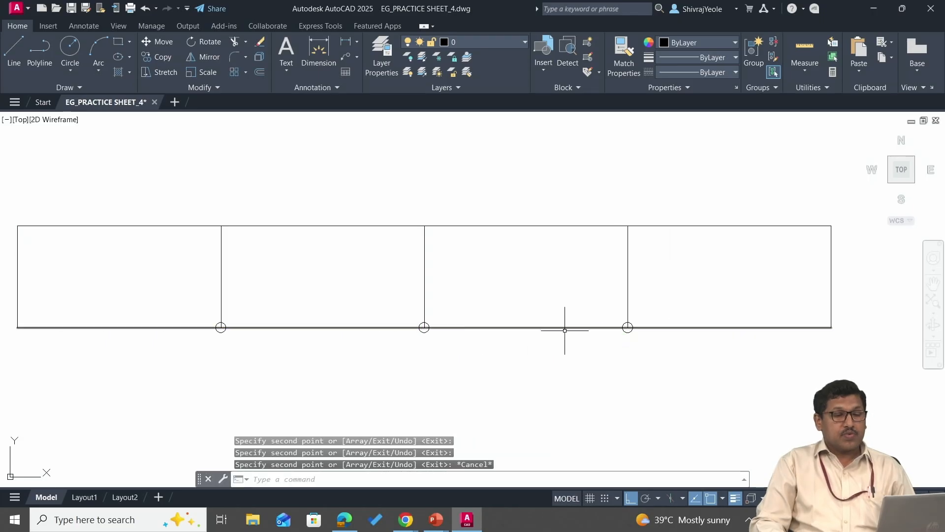
Step: Examine the divided scale together with the length calculation and the bearing position noted above it
mouse_move(396, 281)
middle_mouse_down()
mouse_move(479, 281)
mouse_move(444, 279)
middle_mouse_up()
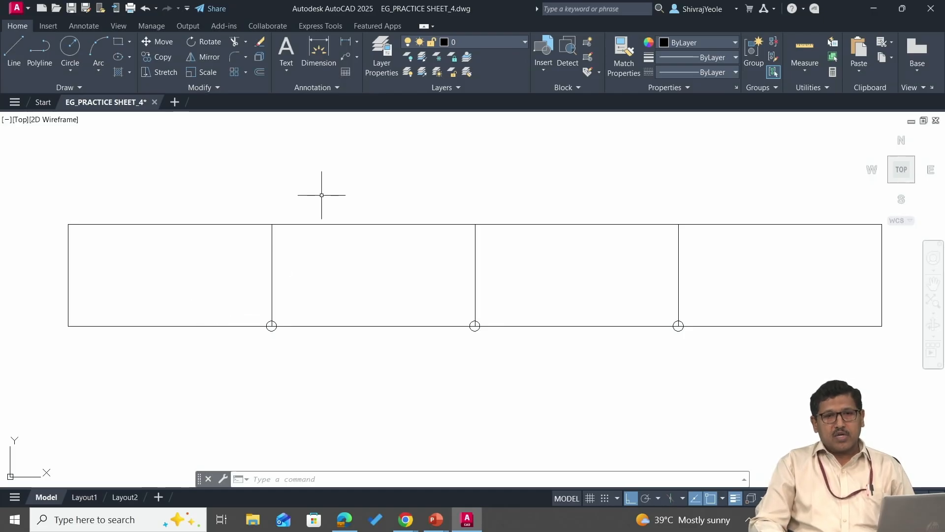
scroll(320, 192, "down", 2)
mouse_move(327, 184)
middle_mouse_down()
mouse_move(335, 177)
mouse_move(329, 270)
middle_mouse_up()
scroll(330, 270, "up", 2)
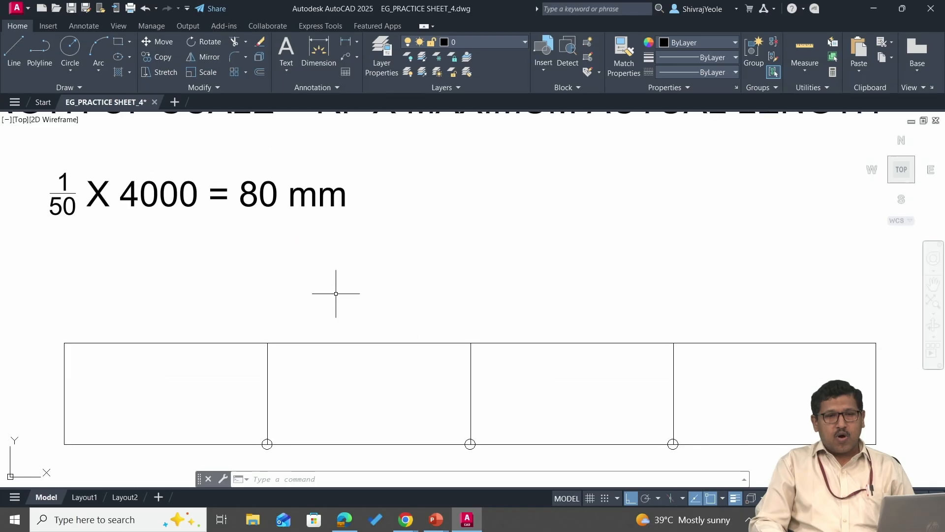
scroll(332, 262, "down", 2)
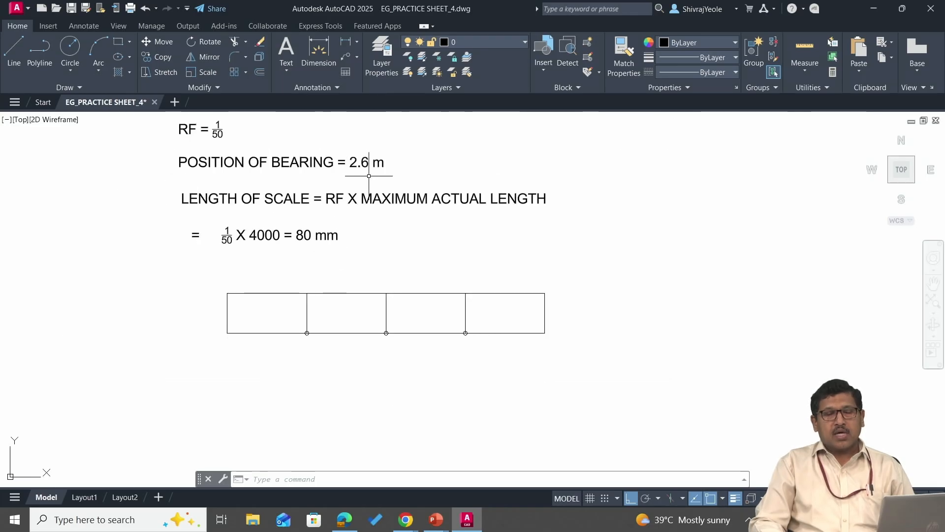
scroll(334, 259, "up", 2)
middle_click_drag(317, 270, 373, 188)
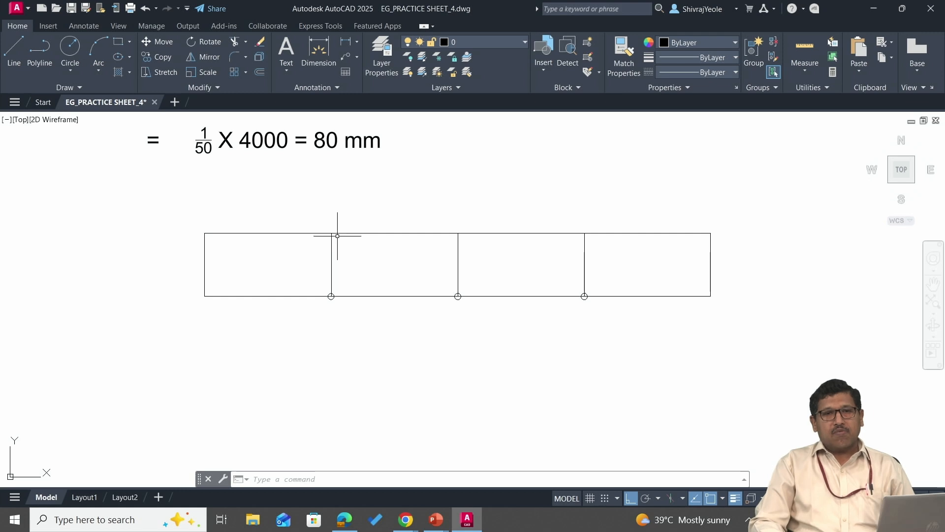
scroll(315, 271, "up", 2)
scroll(403, 269, "down", 2)
mouse_move(416, 261)
middle_mouse_down()
mouse_move(338, 266)
mouse_move(348, 288)
middle_mouse_up()
scroll(332, 275, "up", 2)
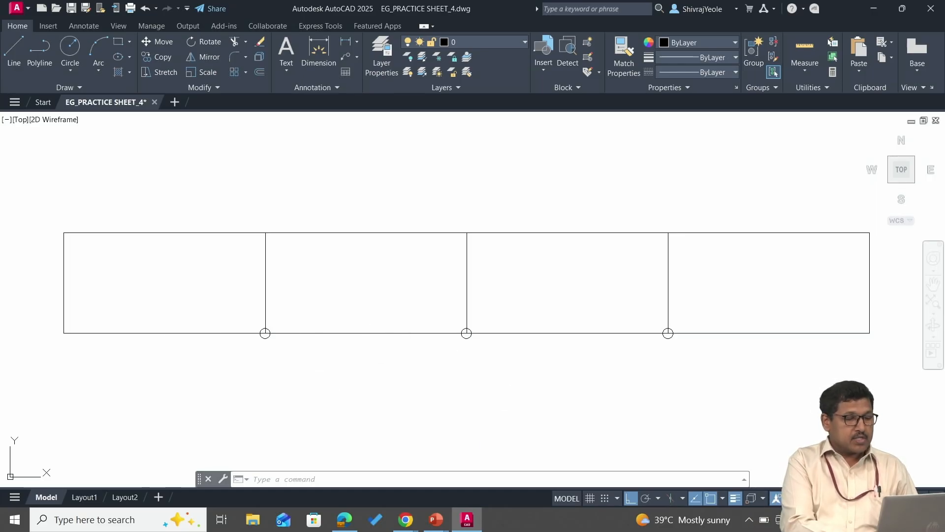
Step: Add multiline text "0" just below the first division mark of the scale
key("Return")
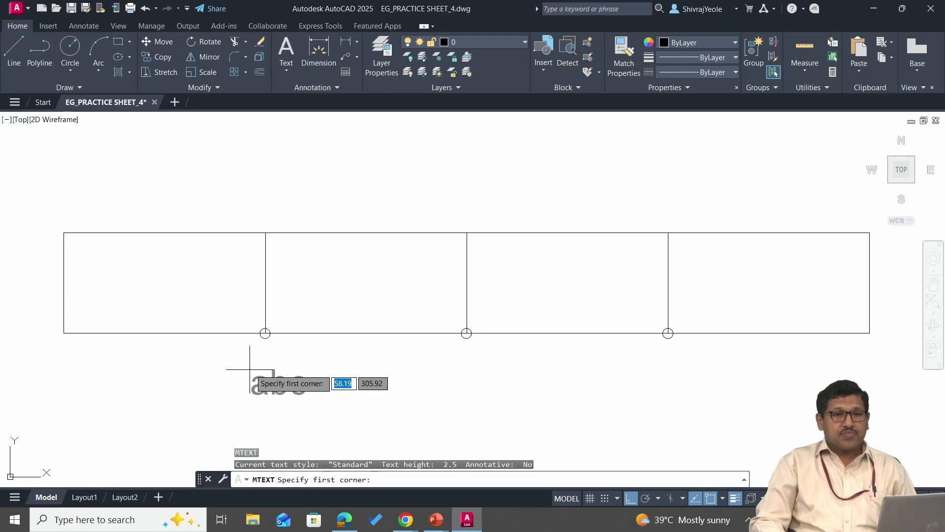
left_click(265, 356)
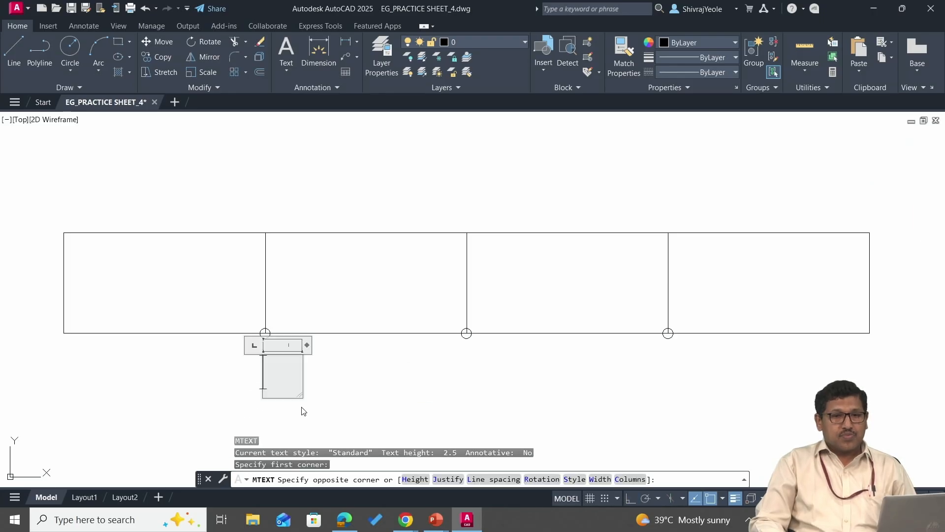
left_click(302, 398)
type("0")
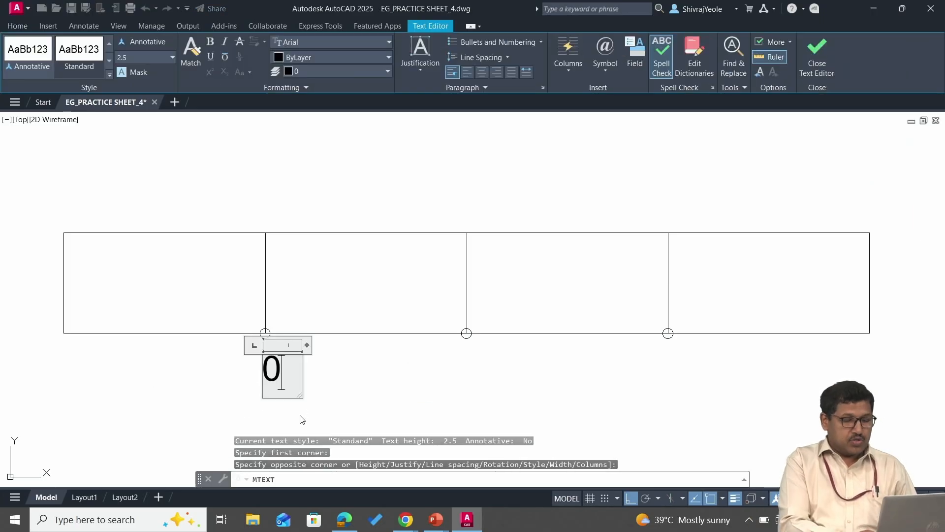
left_click(303, 418)
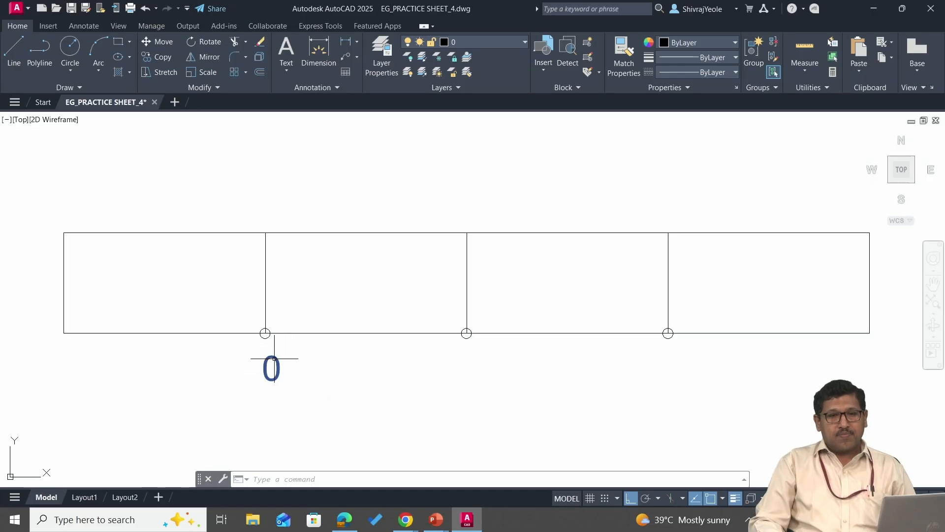
Step: With Ortho on, copy the "0" label below the second and third division marks, the right end and the left end of the scale
type("co")
key("Return")
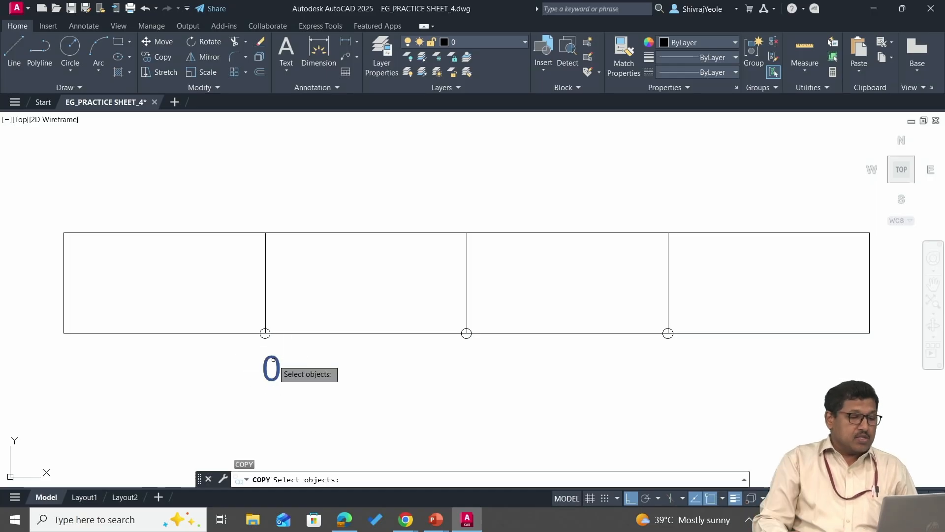
left_click(269, 367)
key("Return")
left_click(273, 355)
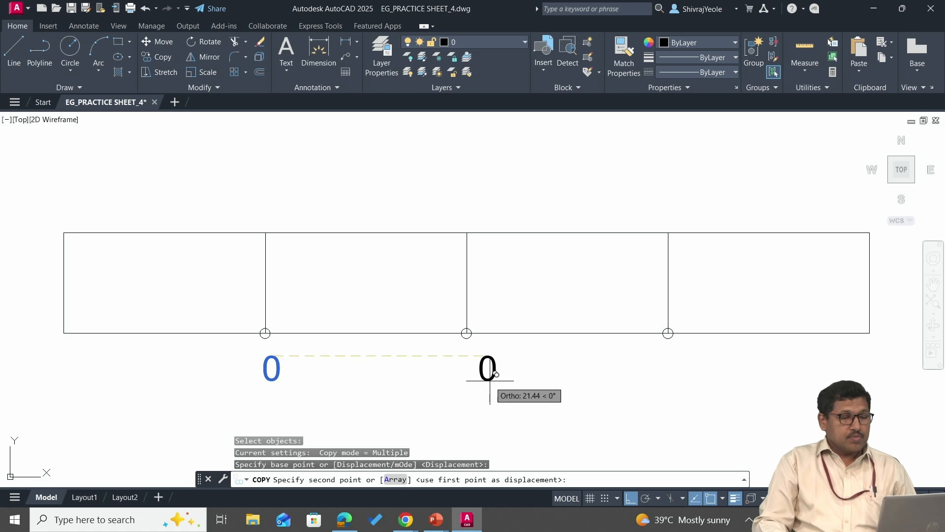
left_click(474, 383)
left_click(674, 390)
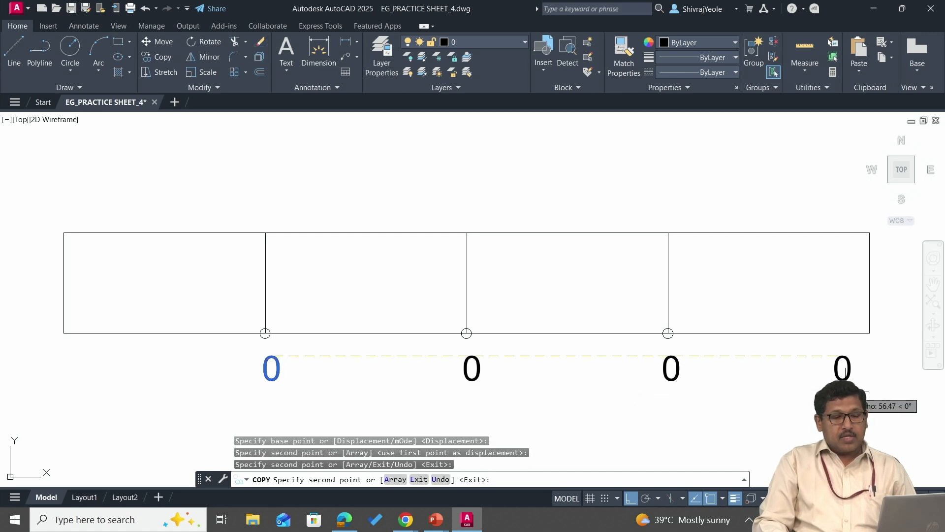
left_click(864, 389)
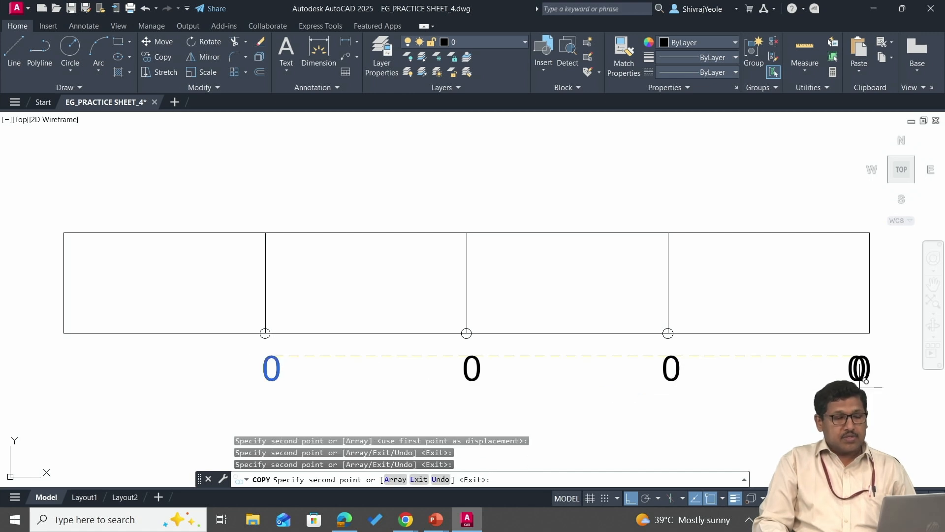
left_click(39, 354)
key("Escape")
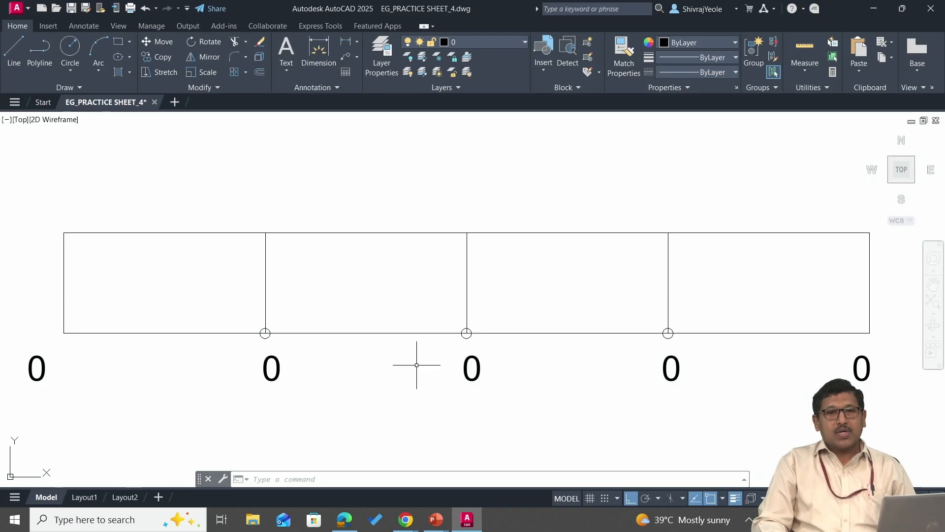
Step: Change the labels below the second division mark, third division mark and right end to 1, 2 and 3
left_click(467, 366)
left_click(501, 355)
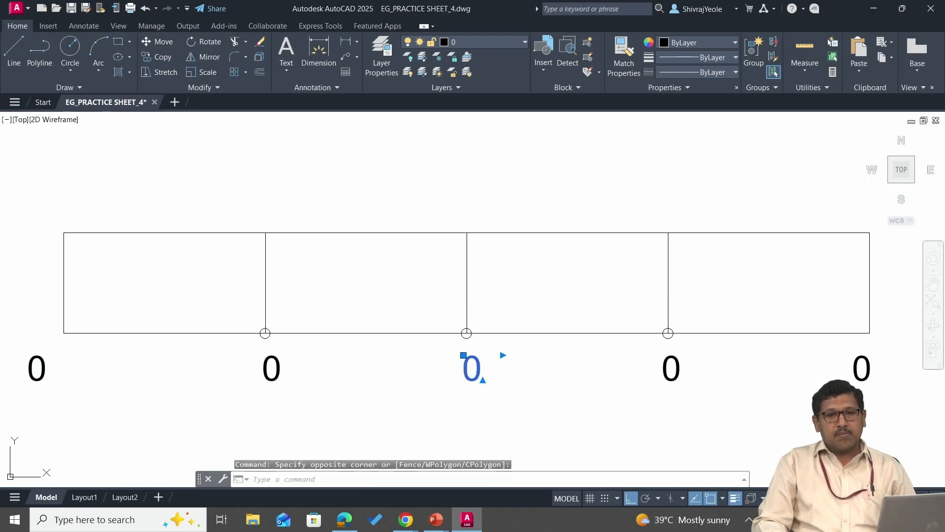
double_click(472, 368)
double_click(472, 369)
type("1")
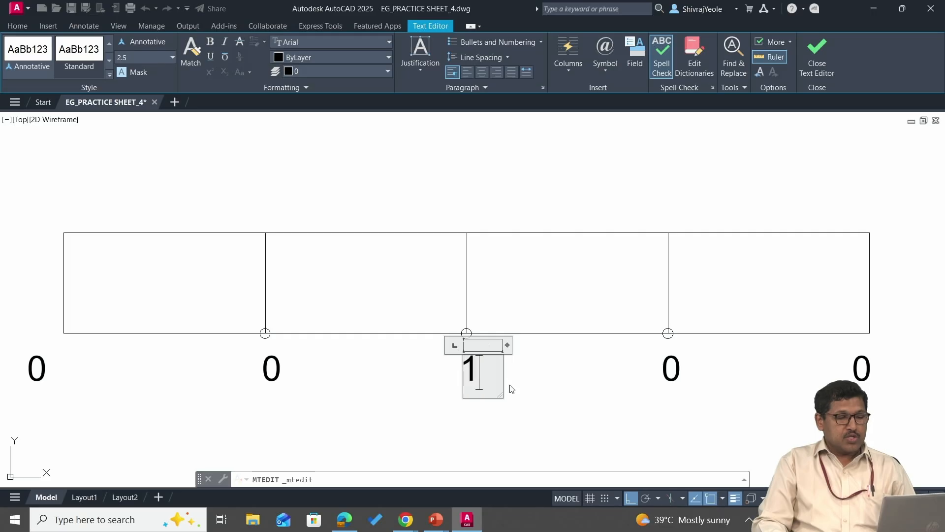
left_click(518, 382)
double_click(672, 368)
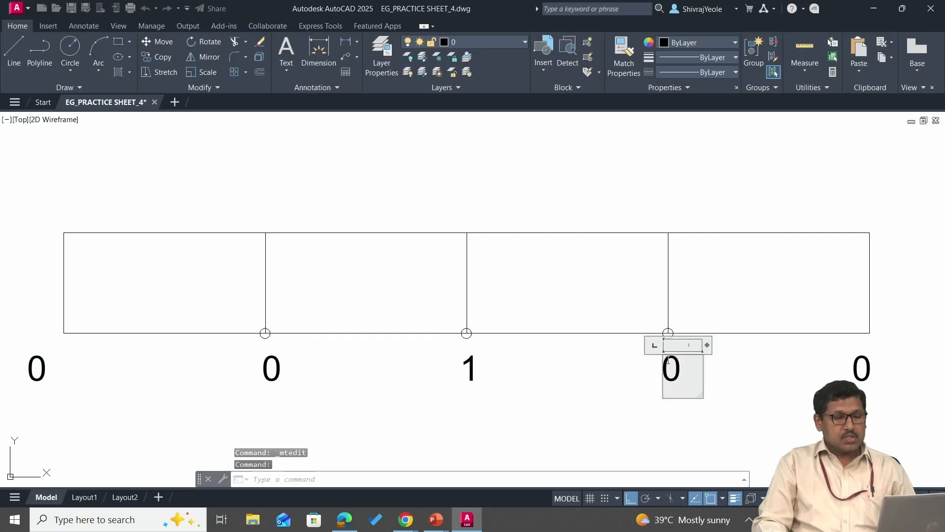
type("2")
left_click(687, 393)
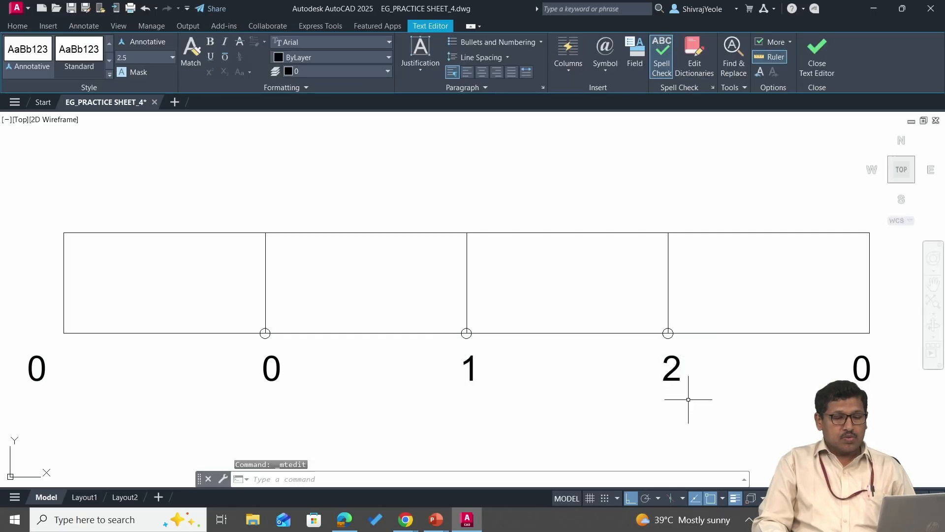
left_click(855, 366)
double_click(868, 368)
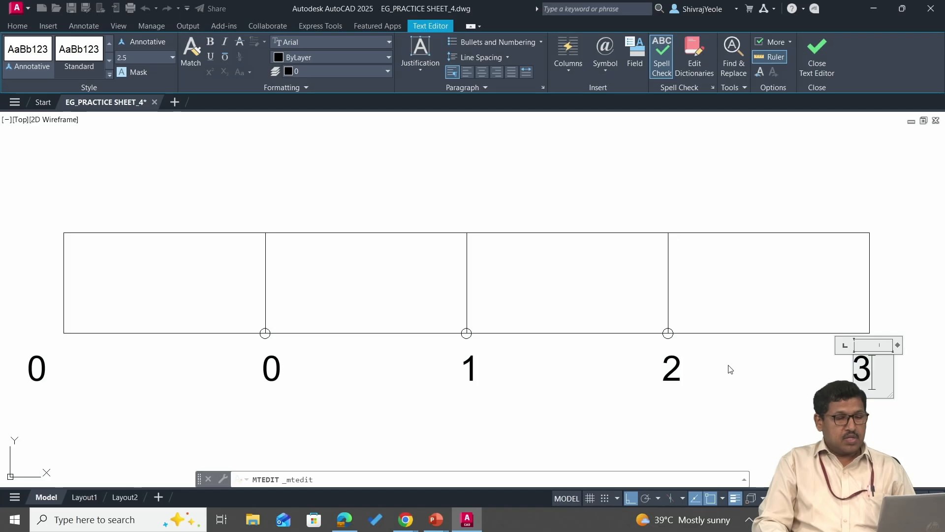
left_click(728, 381)
Step: Draw a line along the scale's lower edge from its left end to the division mark labelled 0
mouse_move(437, 340)
middle_mouse_down()
mouse_move(534, 320)
mouse_move(493, 323)
middle_mouse_up()
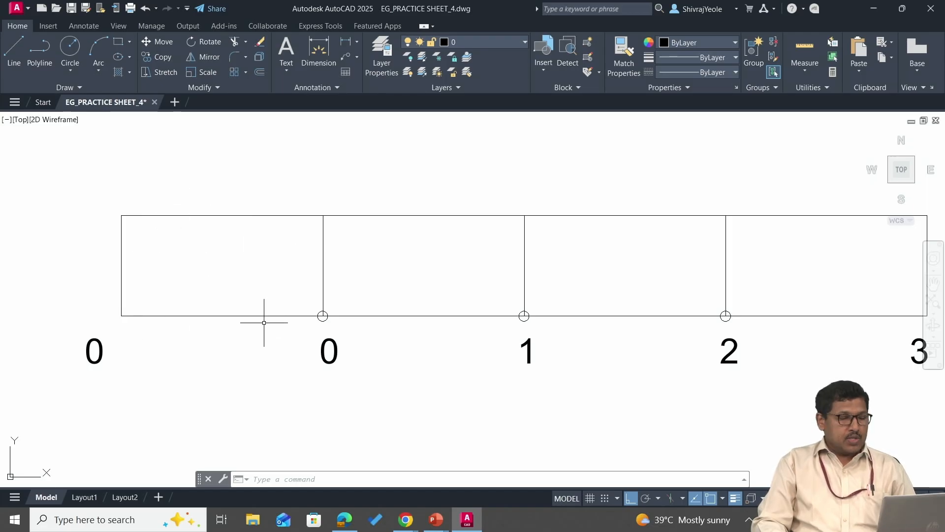
key("Return")
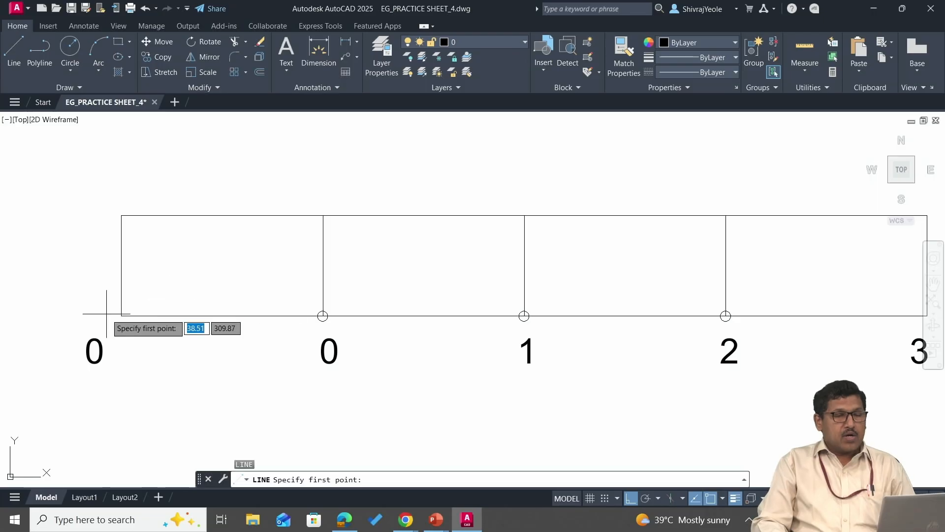
left_click(121, 315)
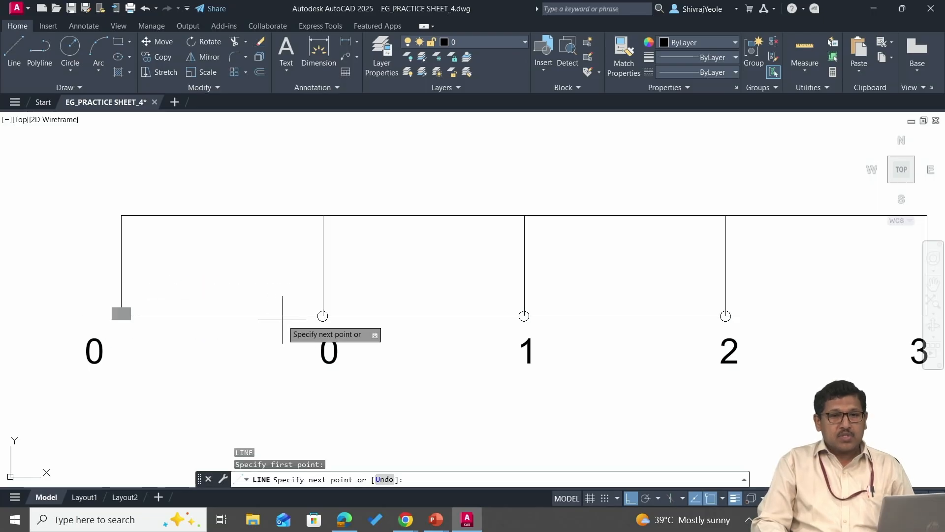
left_click(323, 316)
key("Escape")
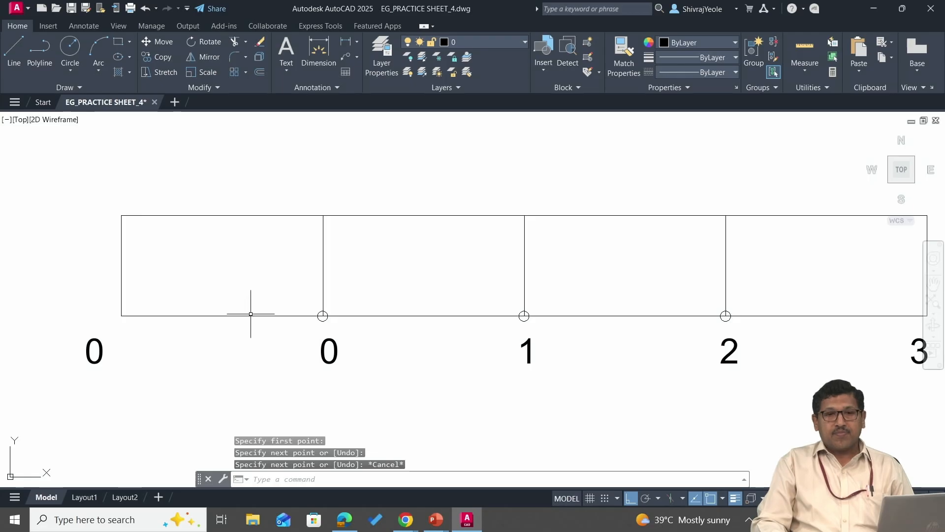
Step: Divide the new line under the leftmost segment into 10 equal parts
type("DIV")
key("Return")
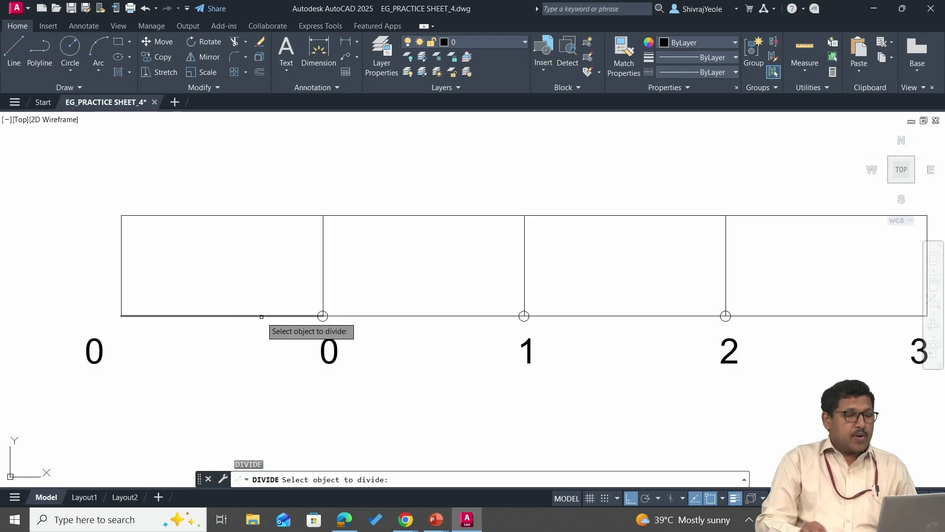
left_click(261, 316)
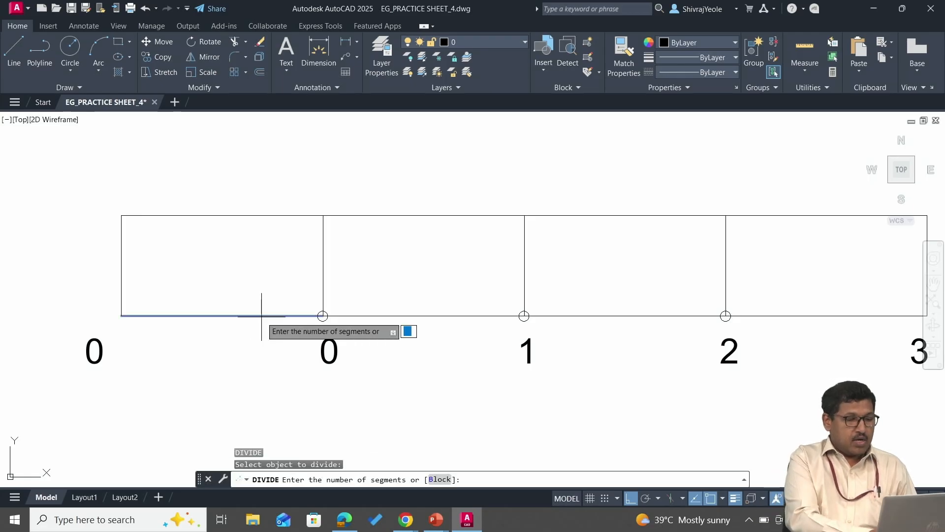
type("1")
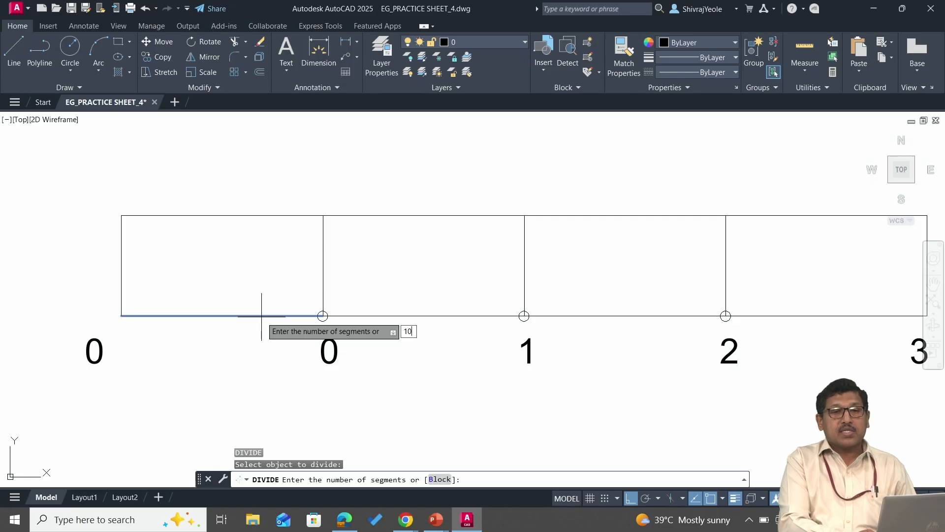
type("0")
key("Return")
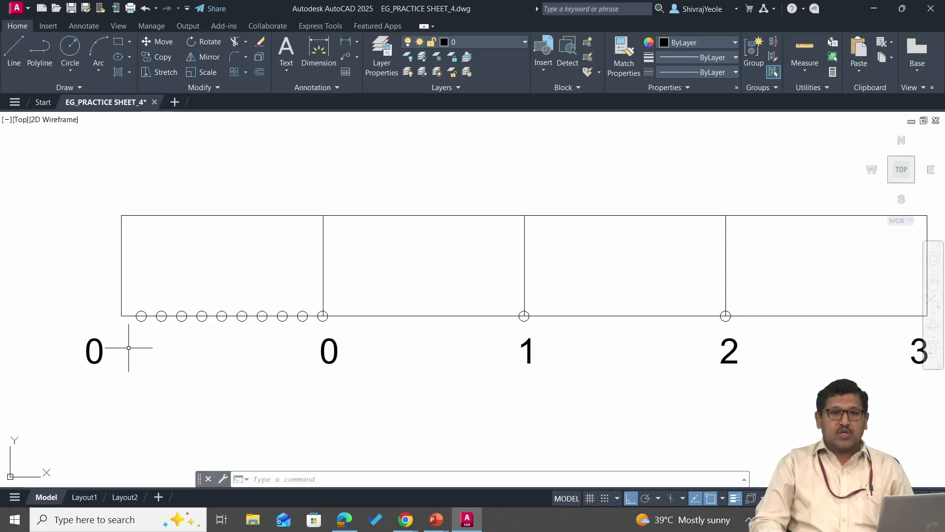
Step: Change the label below the scale's left end to 10
left_click(94, 351)
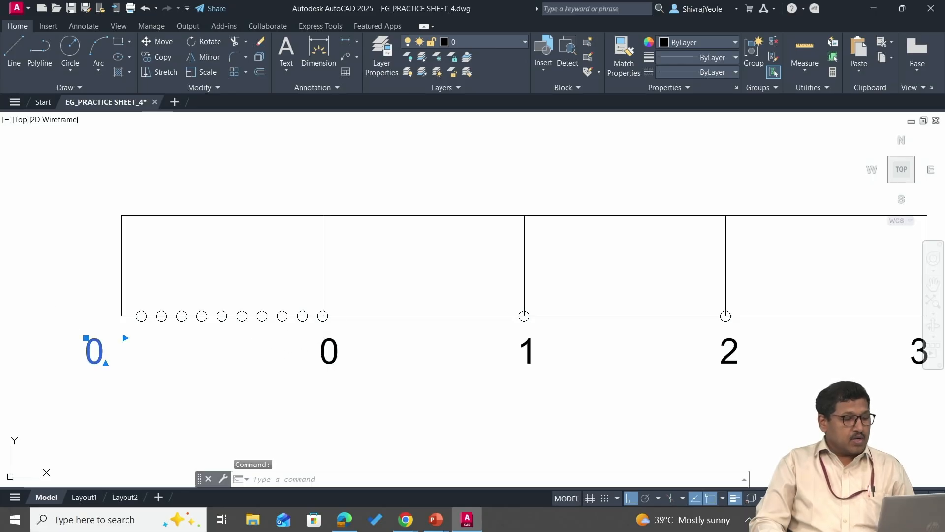
double_click(93, 351)
type("10")
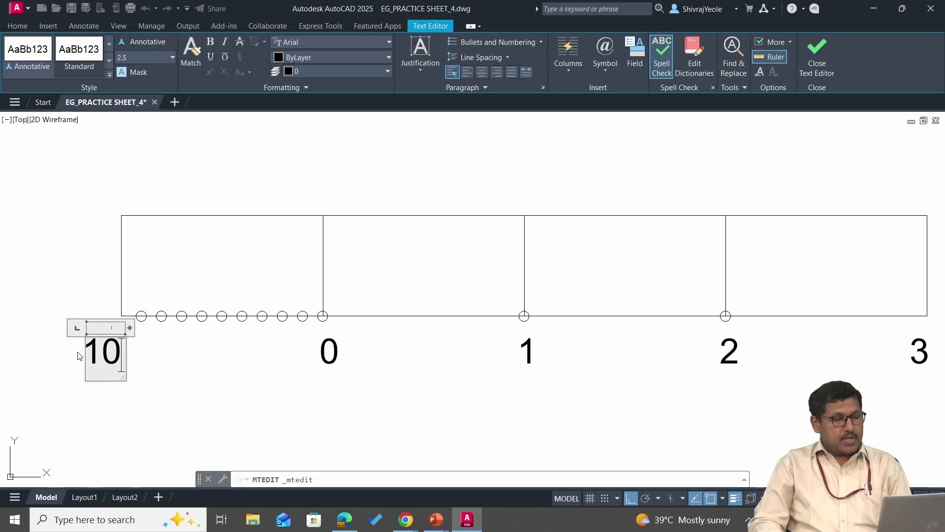
left_click(139, 425)
Step: Copy the "10" label horizontally to two adjacent spots below the middle subdivision marks of the leftmost segment
type("co")
key("Return")
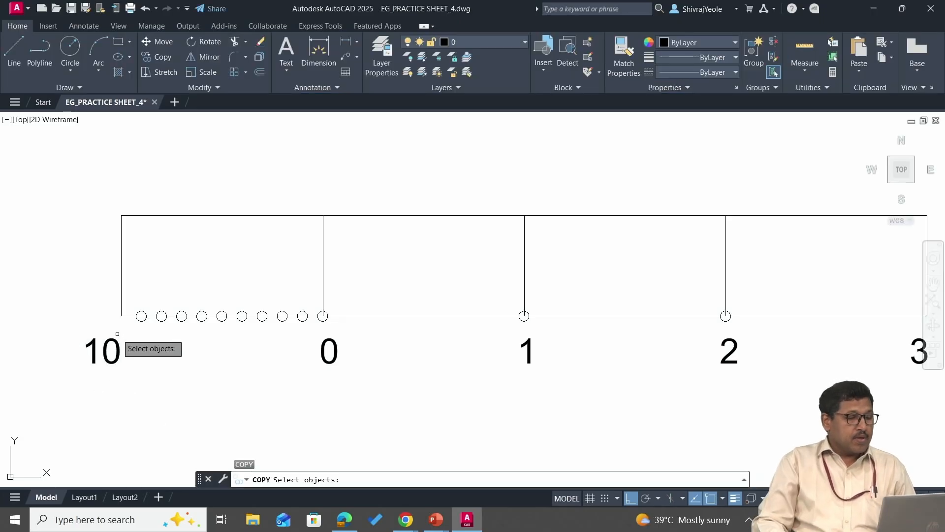
left_click(110, 350)
key("Return")
left_click(114, 338)
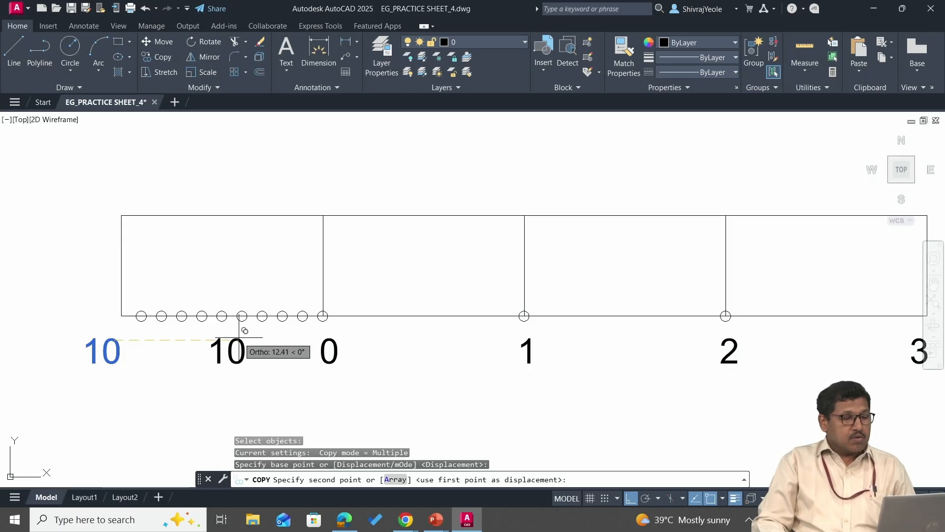
left_click(234, 339)
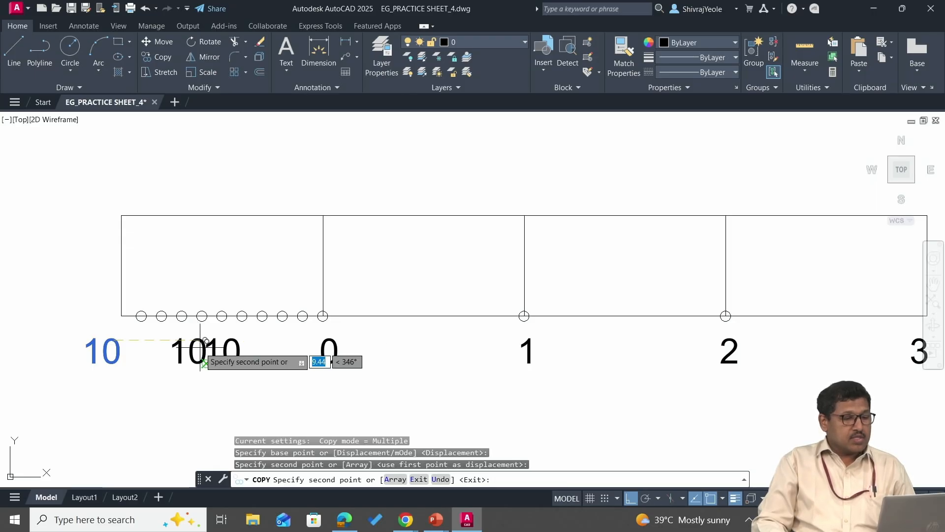
key("Escape")
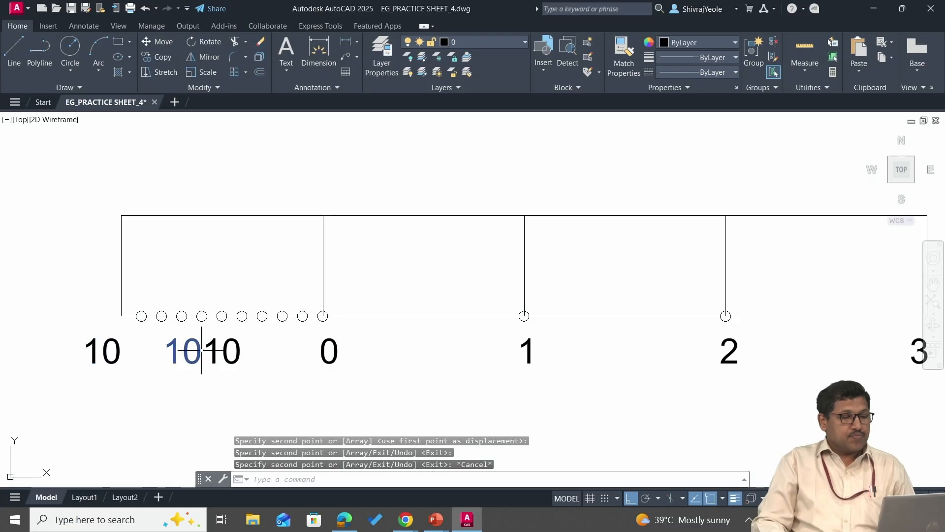
Step: Change the two copied labels to 5 and 6, with the 5 nearer the zero mark
left_click(222, 350)
double_click(225, 357)
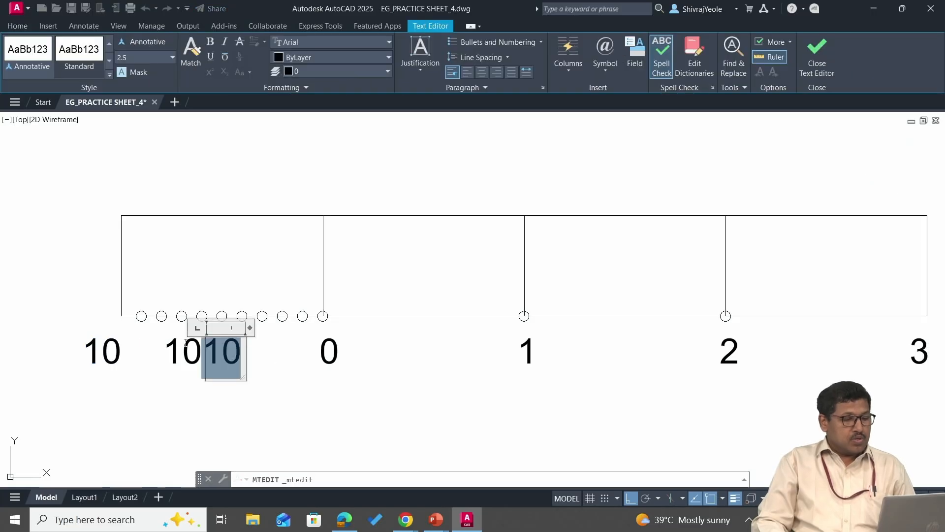
type("5")
left_click(189, 369)
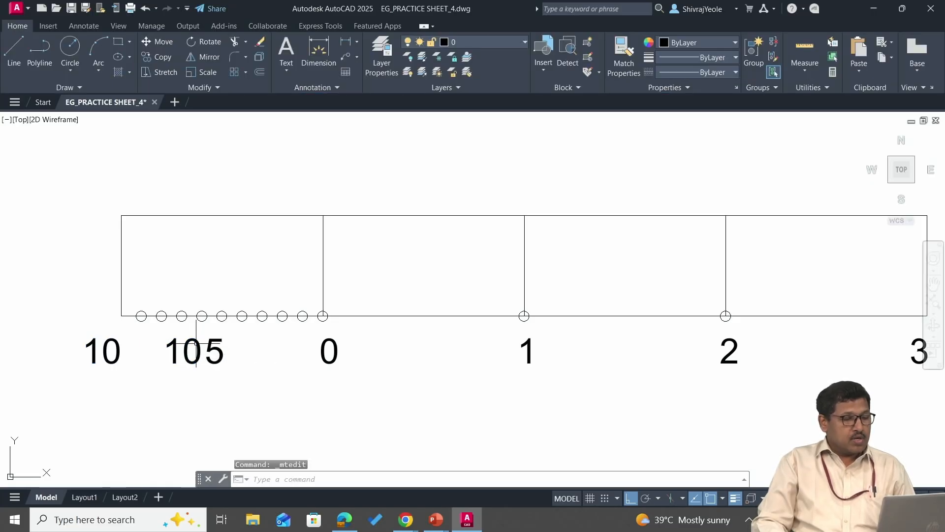
double_click(188, 357)
double_click(196, 357)
type("6")
Step: Shift the 5 and 6 labels horizontally so each sits directly below its own subdivision mark
left_click(214, 350)
left_click(206, 338)
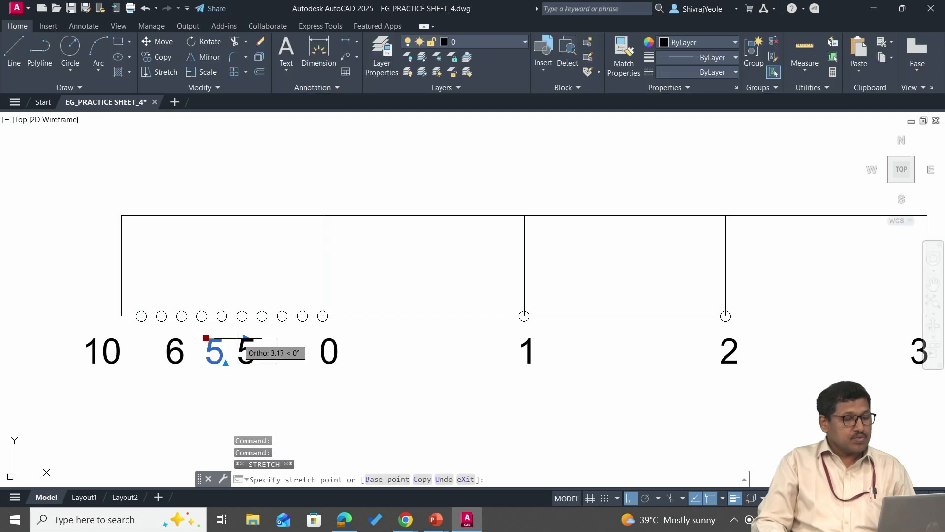
left_click(239, 339)
scroll(192, 339, "up", 4)
left_click(327, 331)
left_click(252, 336)
key("Escape")
left_click(144, 341)
left_click(128, 336)
left_click(192, 336)
key("Escape")
scroll(229, 289, "down", 1)
middle_click_drag(241, 240, 268, 288)
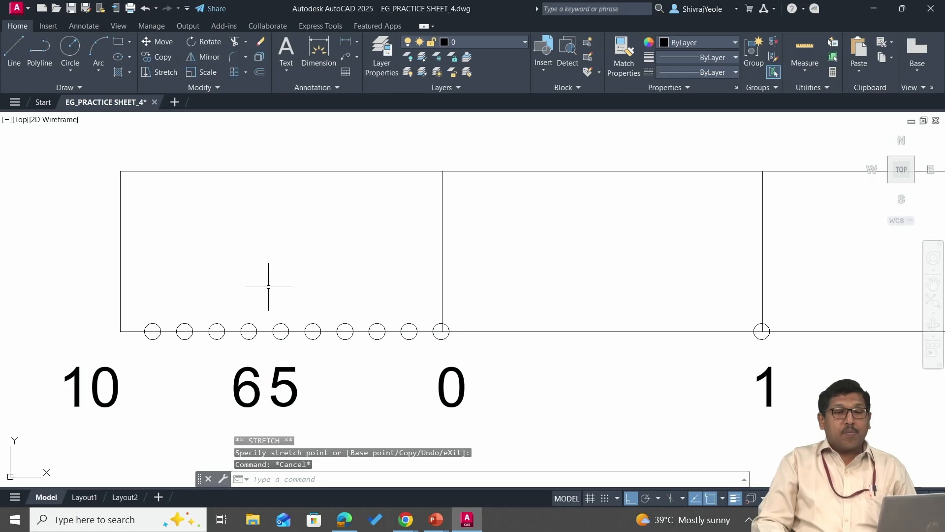
Step: Copy the scale's left vertical edge, from its lower endpoint, onto each of the nine subdivision marks of the leftmost segment
type("co")
key("Return")
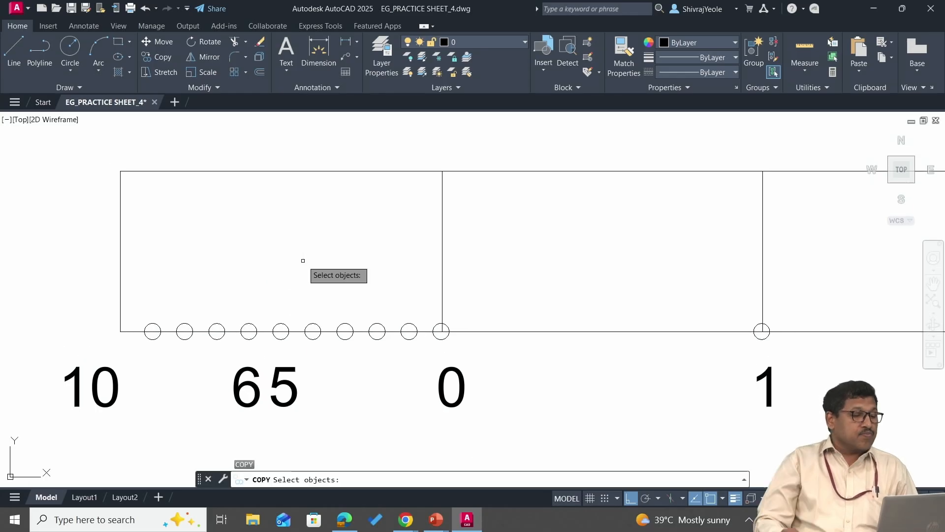
left_click(121, 272)
key("Return")
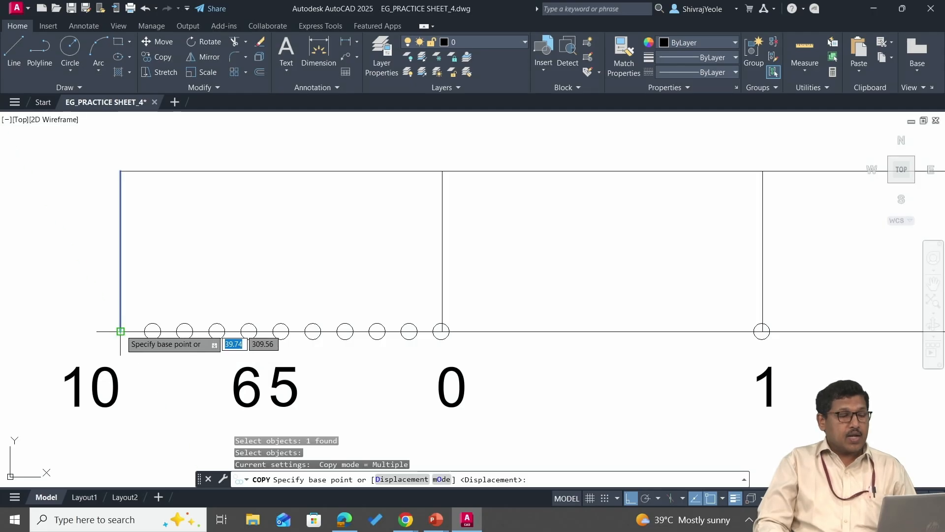
left_click(121, 331)
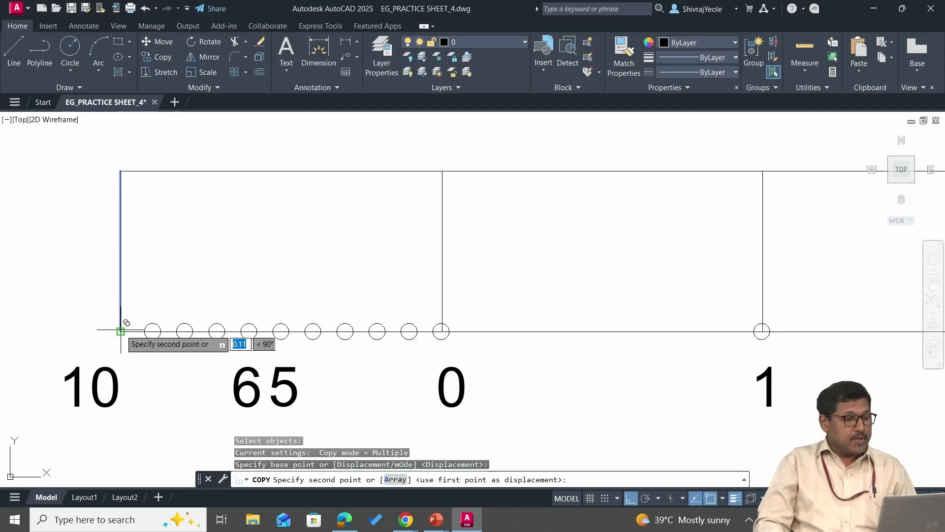
left_click(152, 331)
left_click(185, 330)
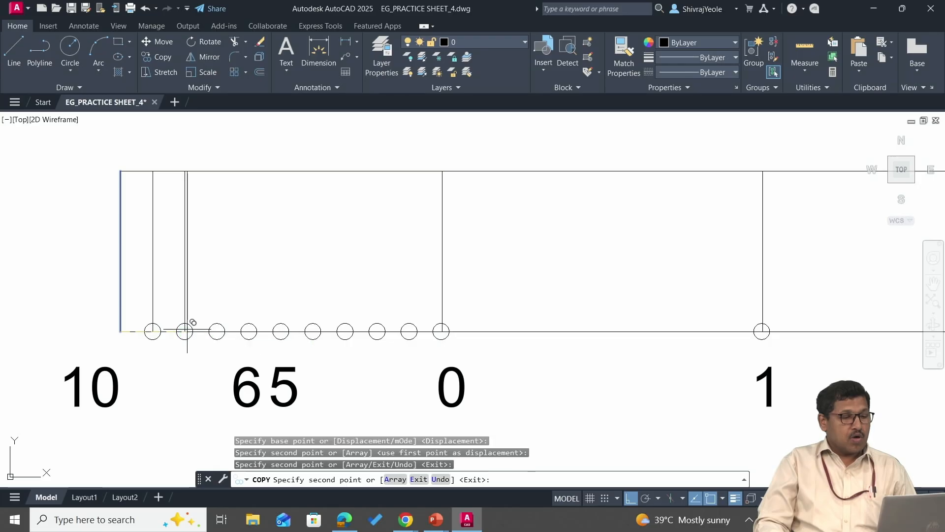
left_click(217, 331)
left_click(249, 331)
left_click(280, 331)
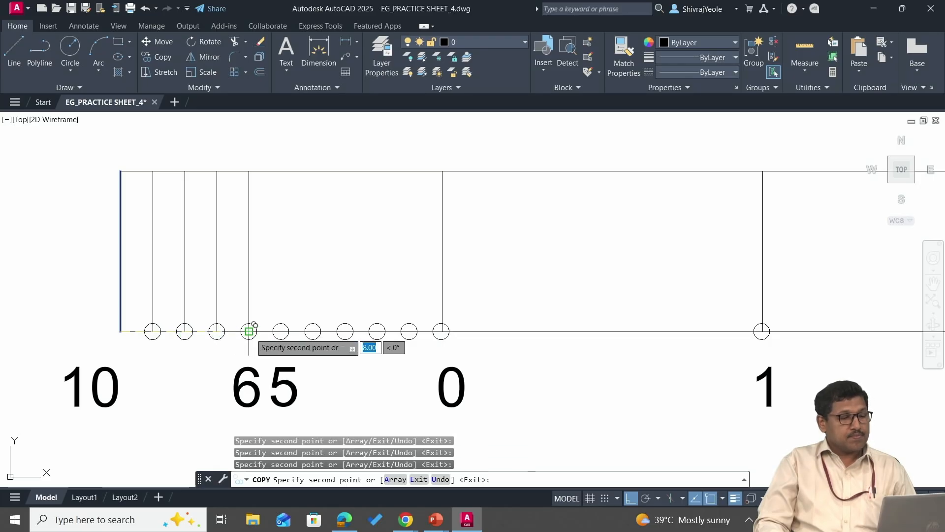
left_click(313, 331)
left_click(345, 330)
left_click(377, 331)
left_click(409, 331)
key("Escape")
scroll(401, 268, "down", 2)
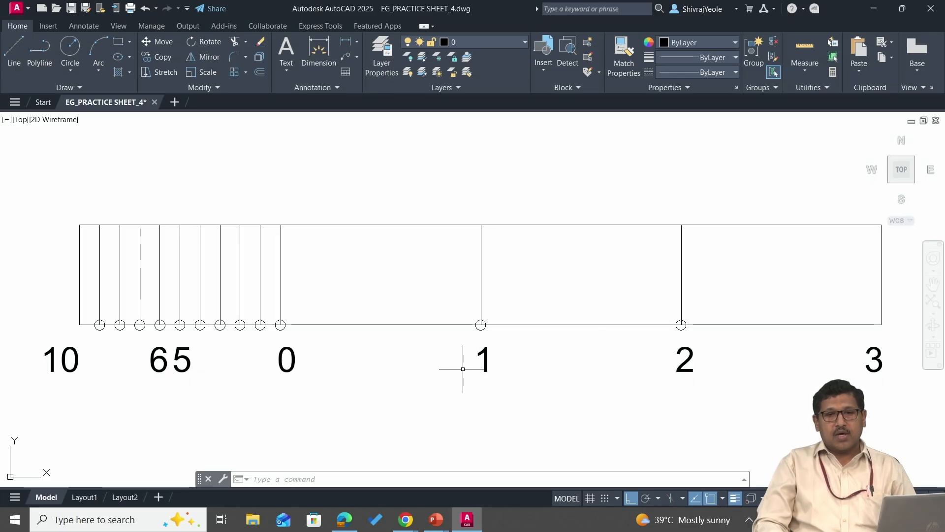
Step: Draw a horizontal line at mid-height across the full scale, from the left edge's midpoint perpendicular to the right edge
mouse_move(382, 363)
middle_mouse_down()
mouse_move(428, 369)
mouse_move(419, 367)
middle_mouse_up()
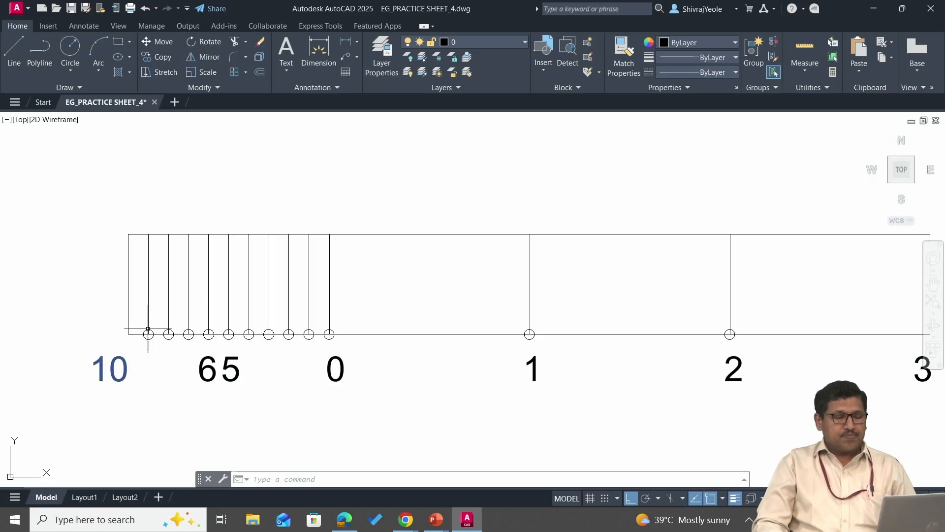
type("l")
key("Return")
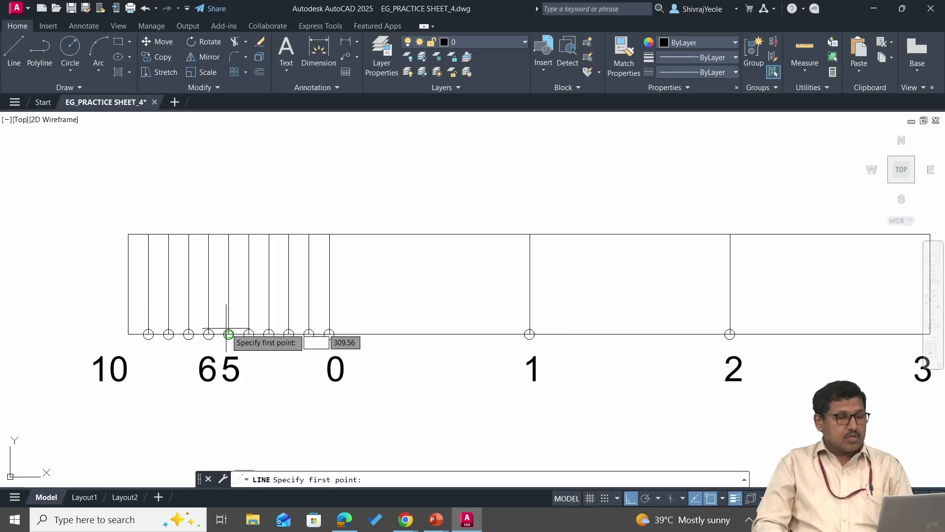
left_click(128, 283)
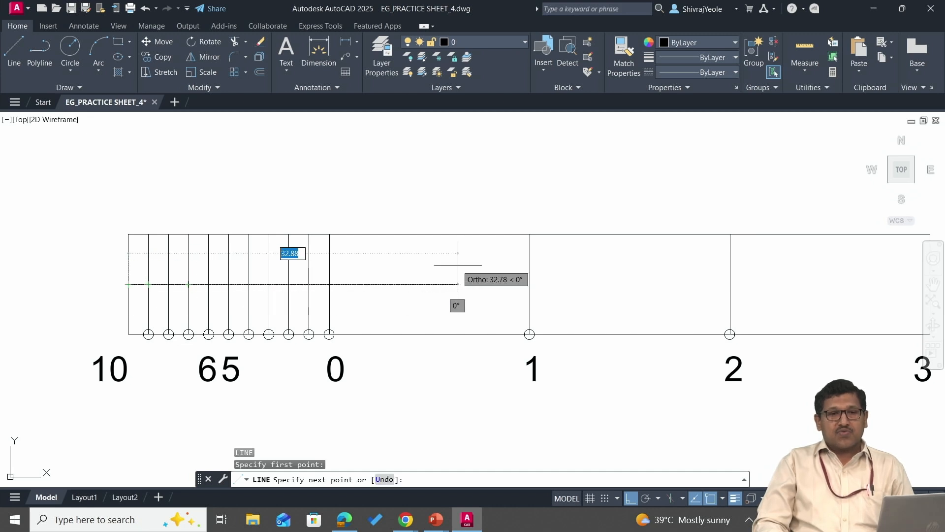
middle_click_drag(642, 272, 521, 299)
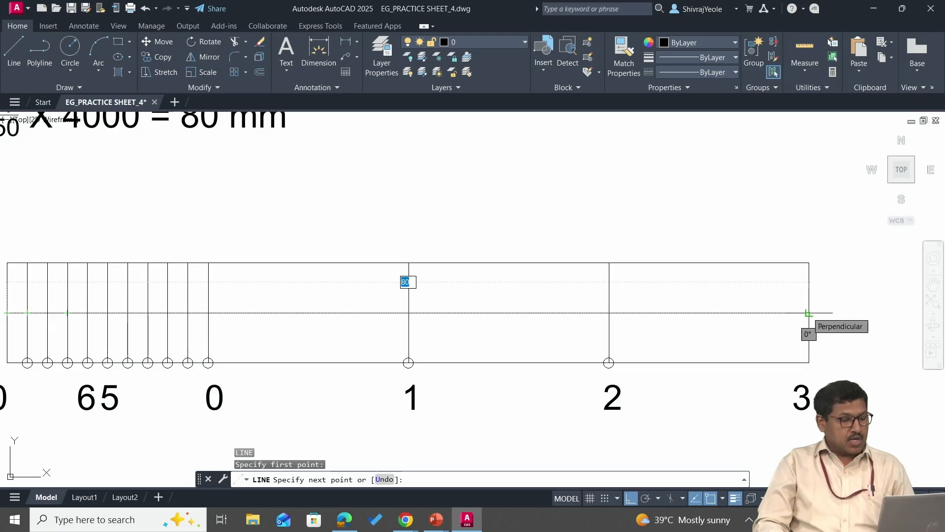
left_click(808, 313)
key("Escape")
Step: Trim the mid-height line out of every other small subdivision, starting at the left end, and out of the 0–1 and 2–3 segments
middle_click_drag(614, 295, 769, 292)
type("tr")
key("Return")
scroll(320, 292, "up", 2)
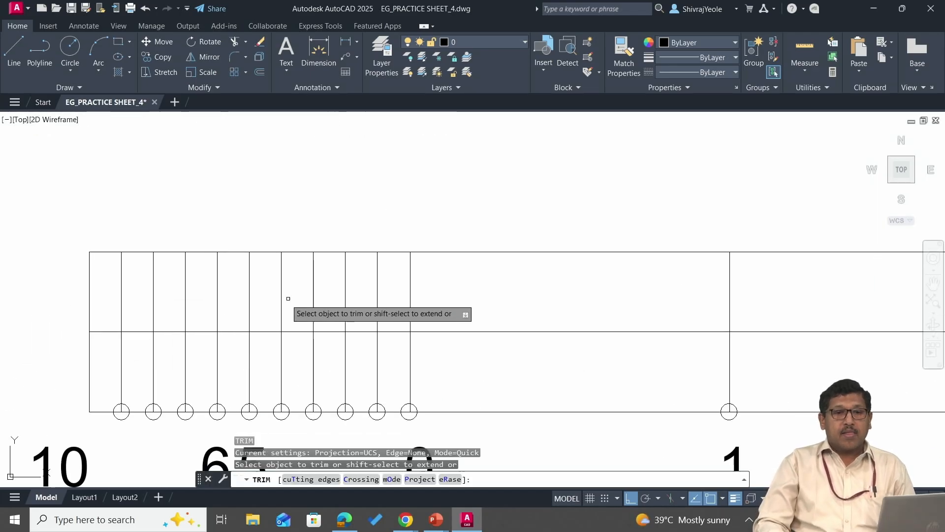
left_click(103, 331)
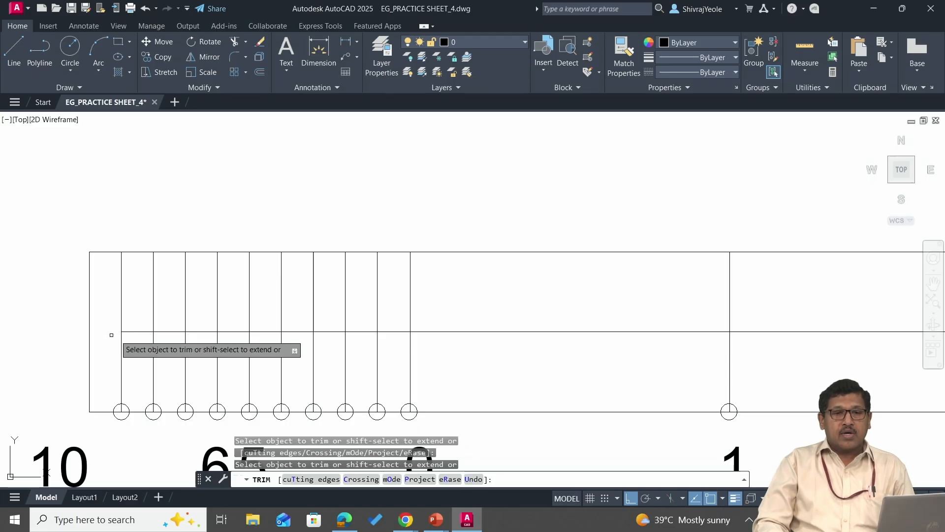
left_click(176, 331)
left_click(231, 332)
left_click(306, 331)
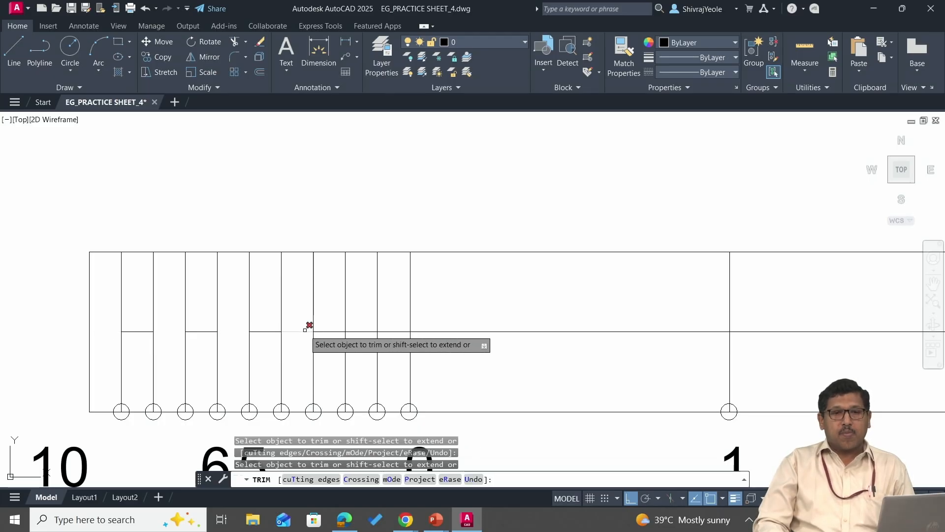
left_click(369, 331)
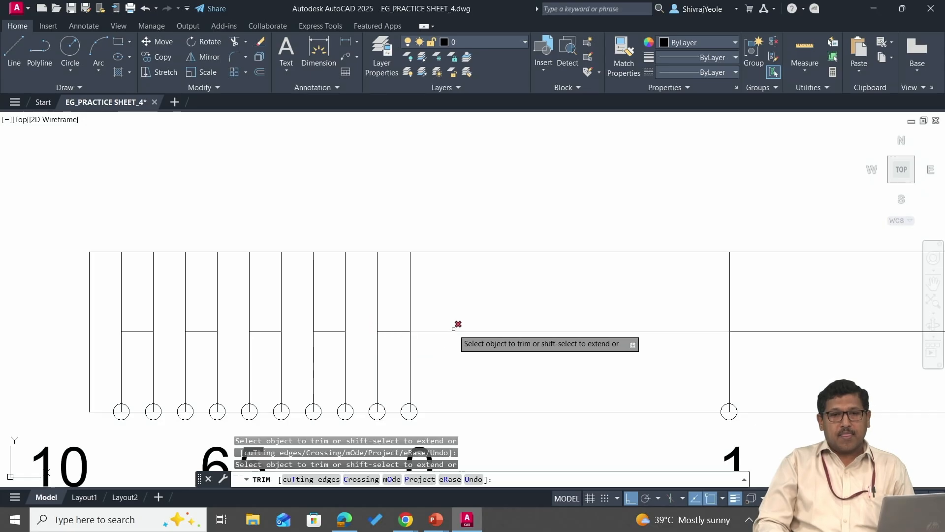
left_click(452, 335)
key("Return")
scroll(542, 305, "down", 2)
middle_click_drag(574, 312, 405, 329)
left_click(707, 336)
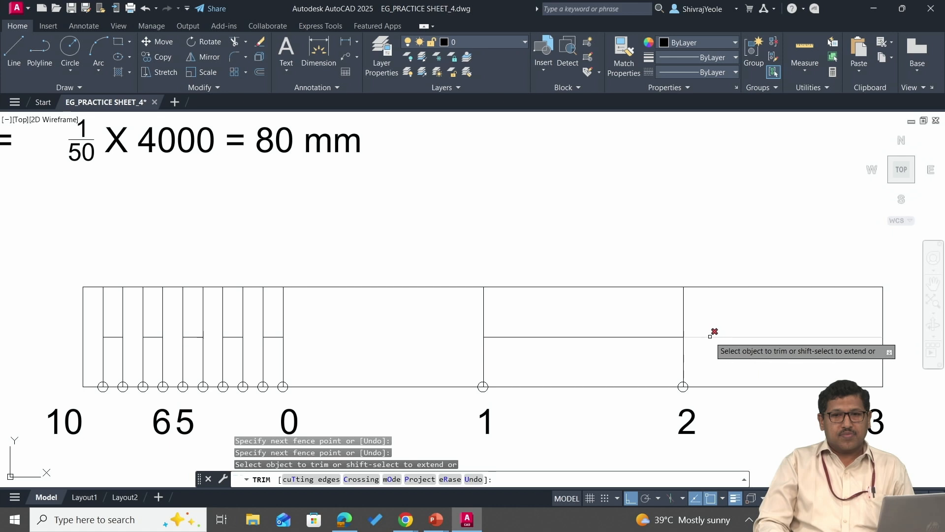
key("Escape")
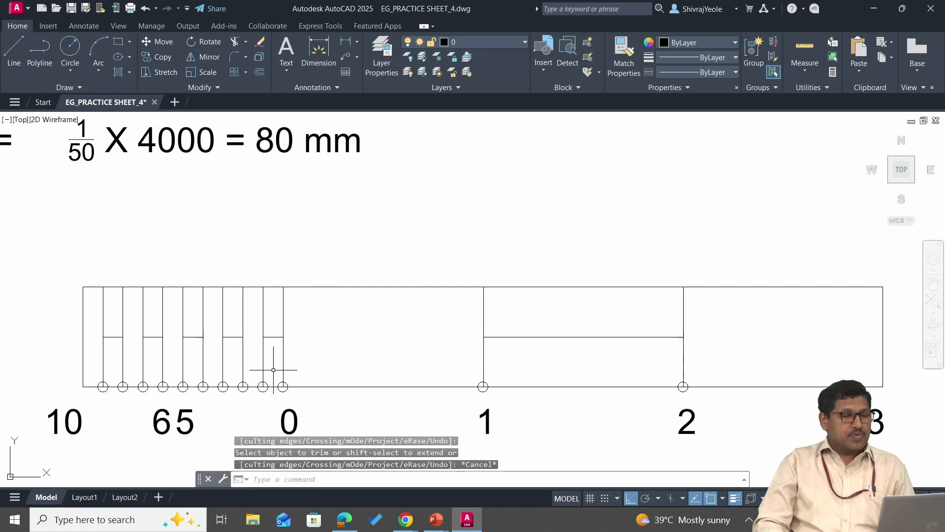
Step: Set the lineweight of the six remaining mid-height line pieces in the scale to 0.40 mm
left_click(112, 336)
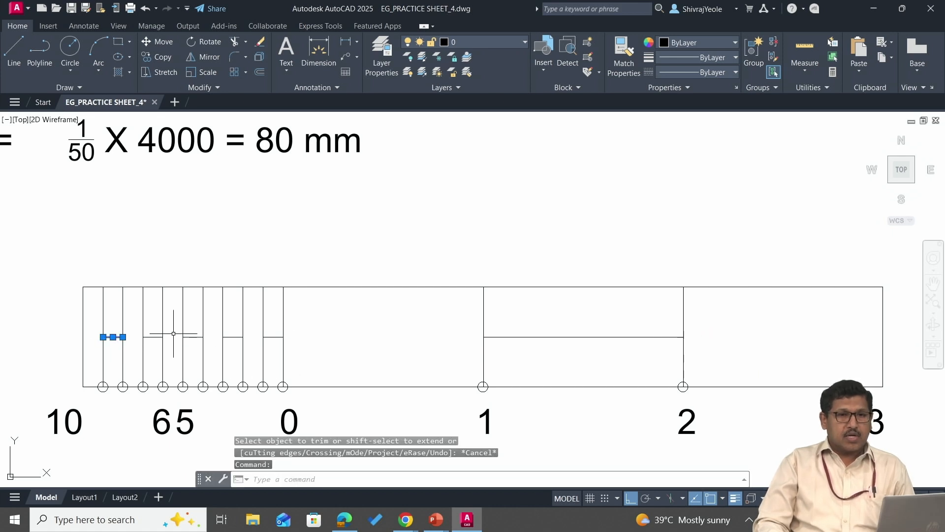
left_click(154, 337)
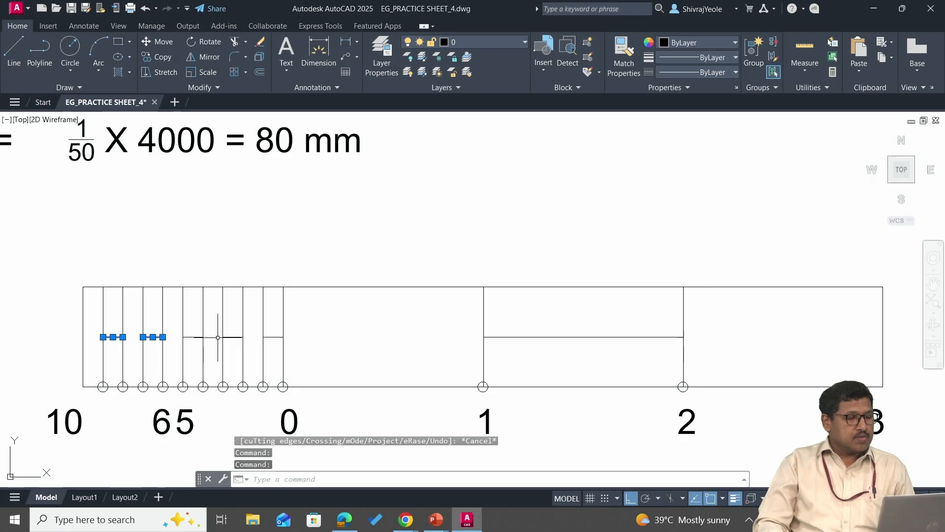
left_click(196, 336)
left_click(266, 336)
left_click(498, 337)
right_click(500, 338)
left_click(530, 315)
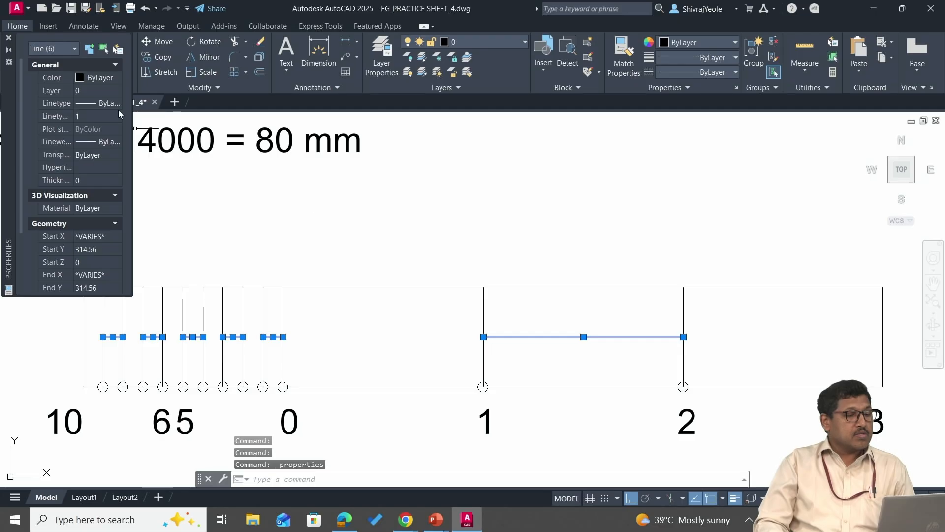
left_click(103, 141)
left_click(103, 142)
scroll(97, 192, "down", 2)
left_click(96, 221)
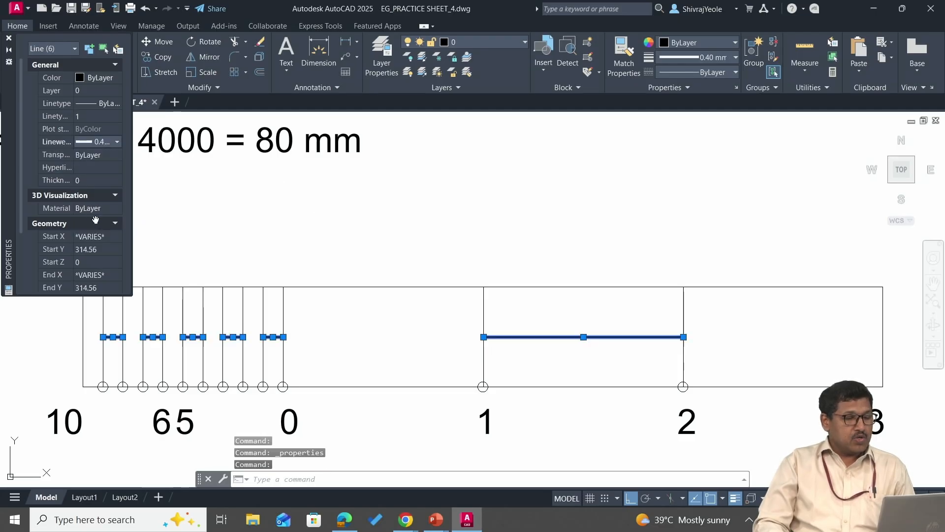
left_click(9, 39)
key("Escape")
Step: Examine how the 2.6 m bearing position maps onto the scale's 2 m division line and sixth subdivision line
mouse_move(416, 268)
middle_mouse_down()
mouse_move(416, 244)
mouse_move(407, 248)
middle_mouse_up()
middle_click_drag(341, 199, 350, 255)
scroll(347, 241, "down", 1)
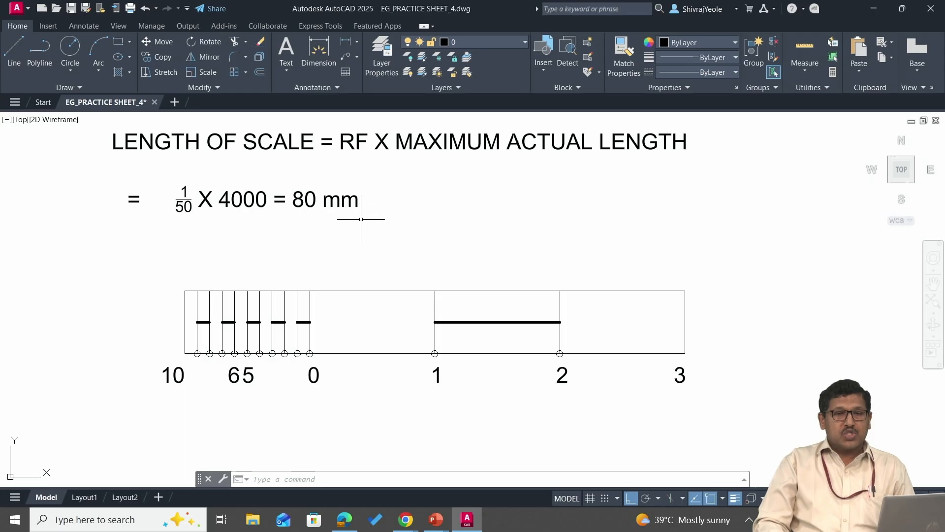
middle_click_drag(362, 218, 354, 286)
middle_click_drag(363, 202, 363, 220)
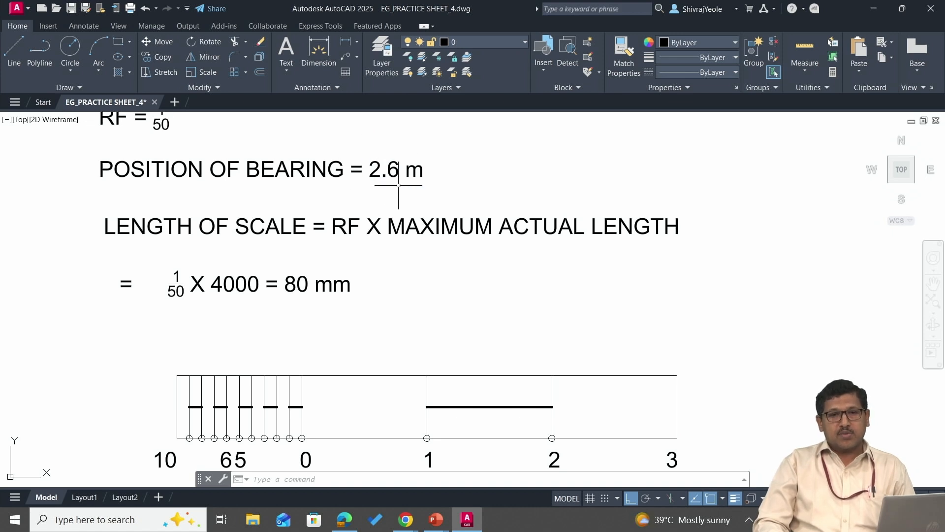
mouse_move(439, 222)
middle_mouse_down()
mouse_move(436, 149)
mouse_move(415, 144)
middle_mouse_up()
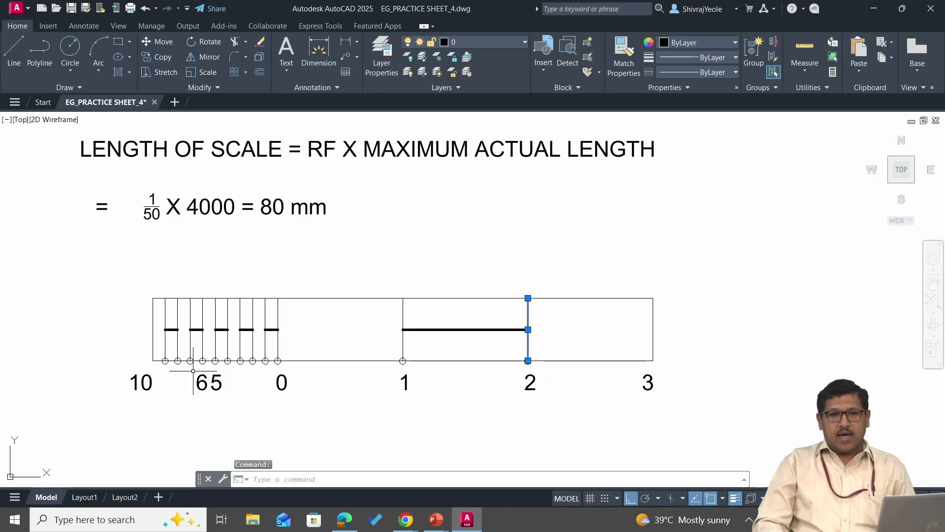
left_click(202, 320)
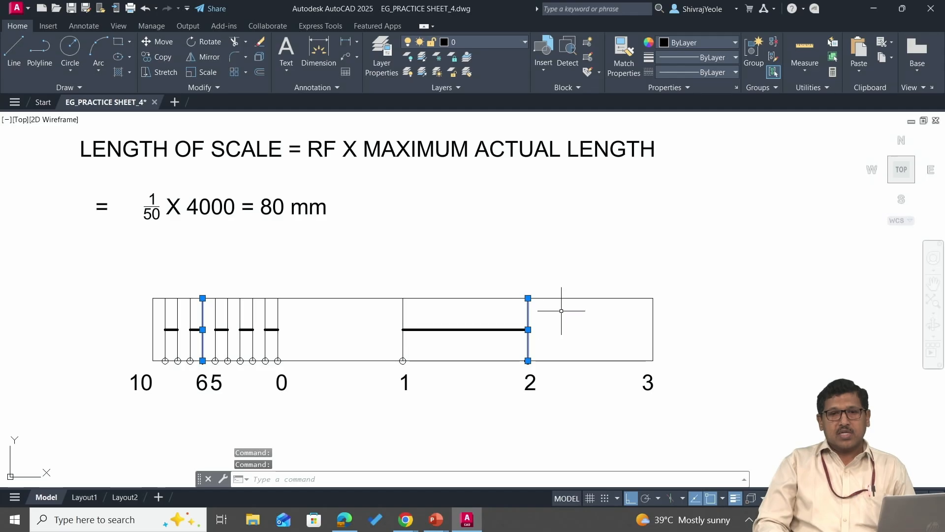
middle_click_drag(296, 254, 318, 310)
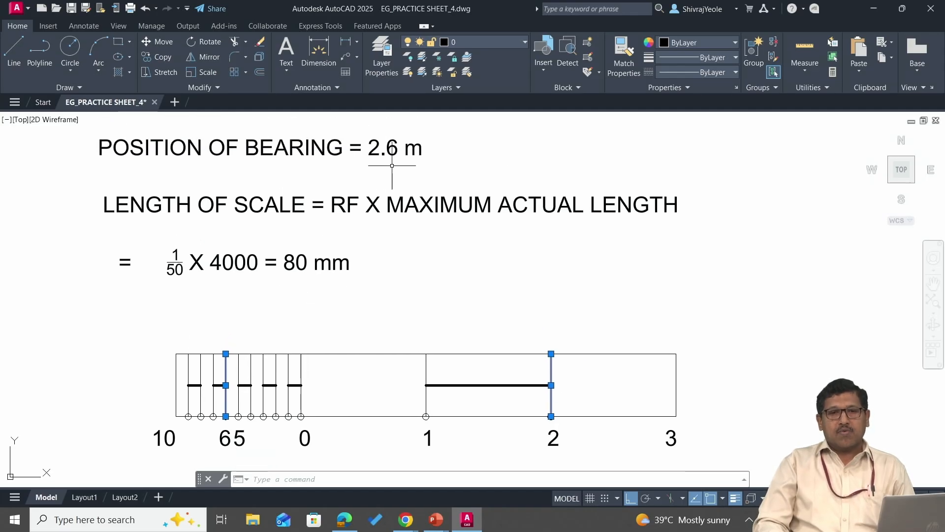
key("Escape")
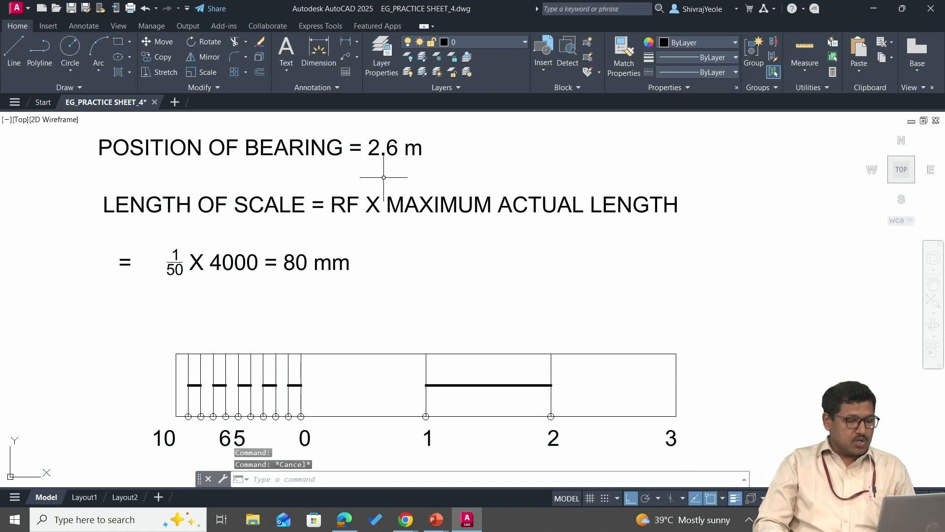
Step: Add a horizontal linear dimension above the scale, from the top of the 2 m line to the top of the subdivision line at 6
type("DIM")
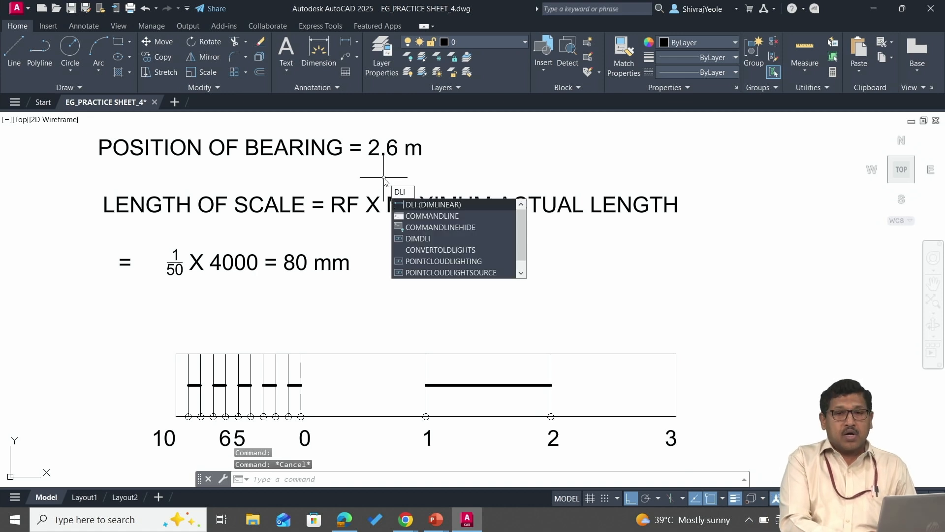
type("LI")
key("Return")
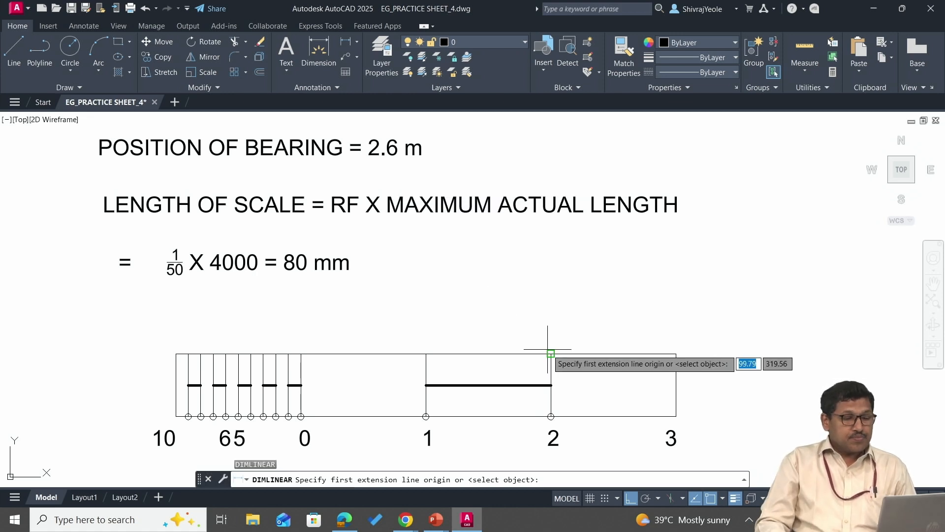
left_click(550, 353)
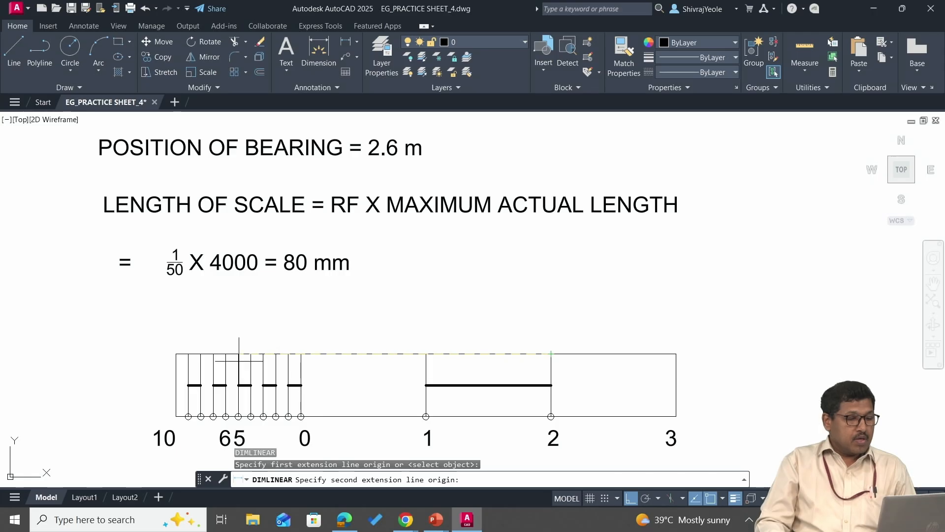
left_click(226, 354)
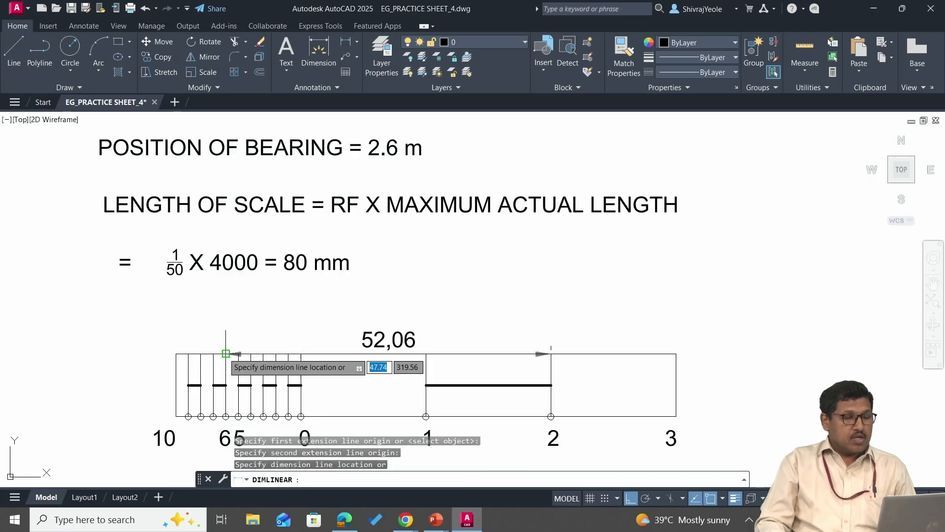
left_click(250, 317)
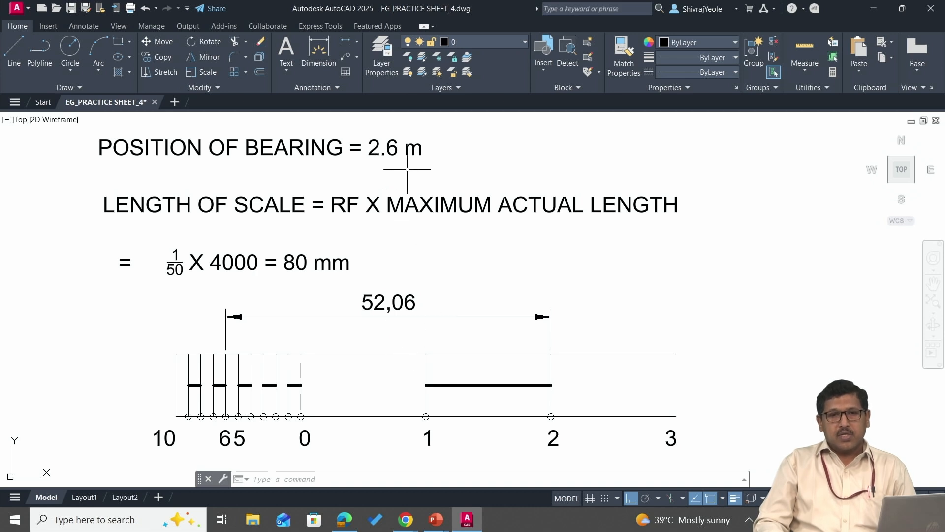
Step: Override the text of the dimension above the scale with "2.6 m"
left_click(384, 302)
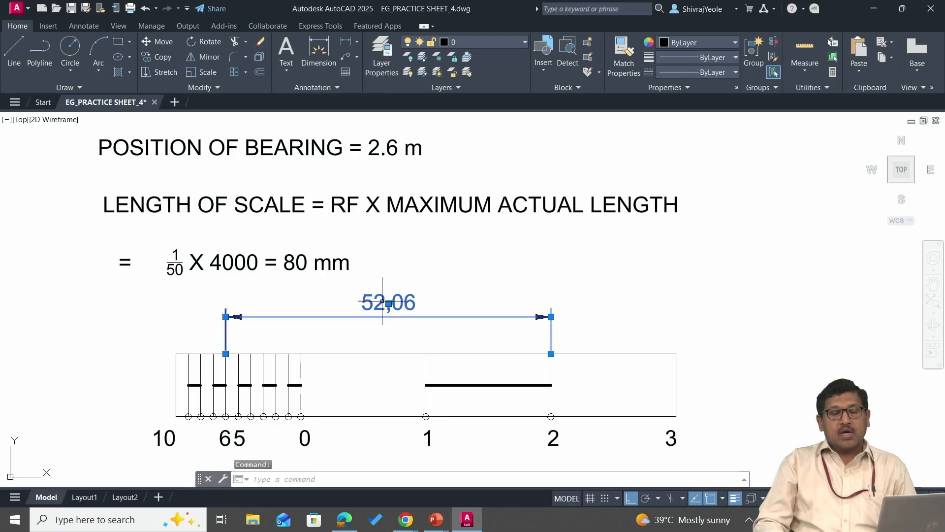
right_click(381, 300)
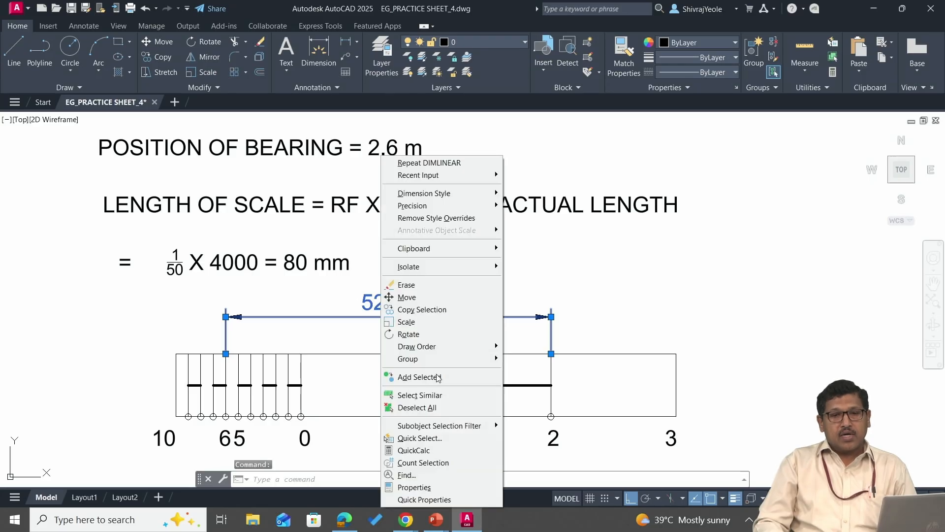
left_click(416, 487)
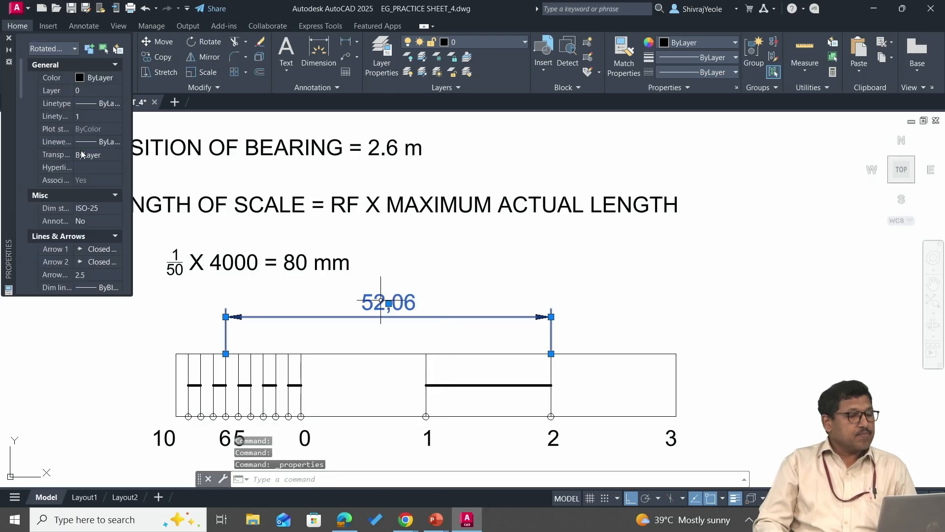
scroll(95, 179, "down", 4)
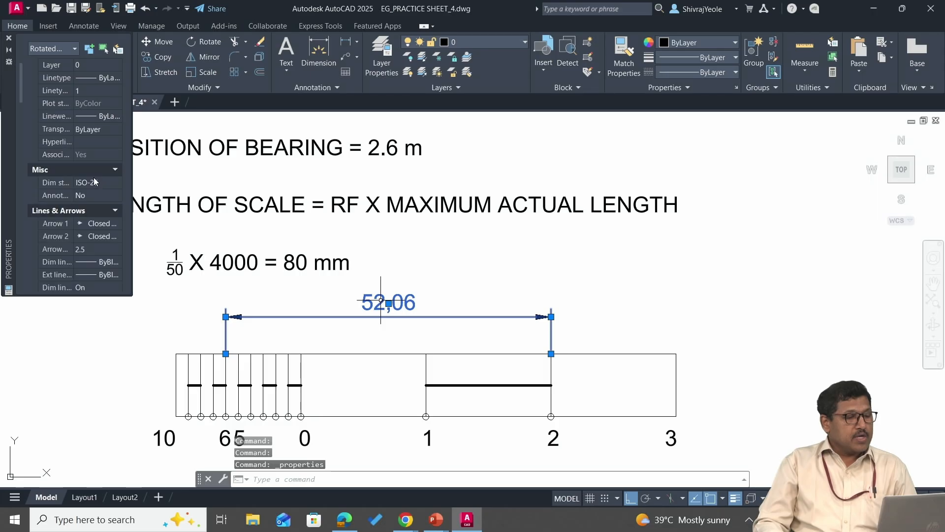
scroll(95, 182, "down", 7)
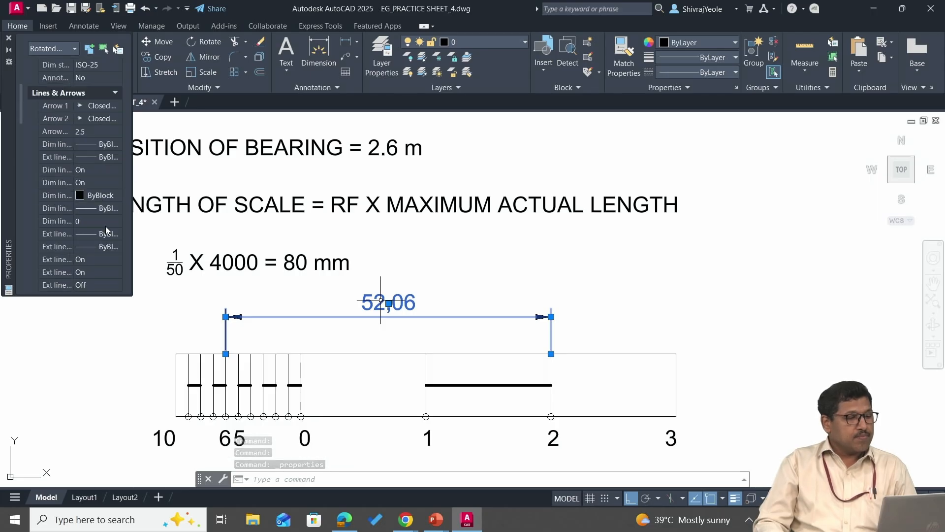
scroll(43, 203, "down", 3)
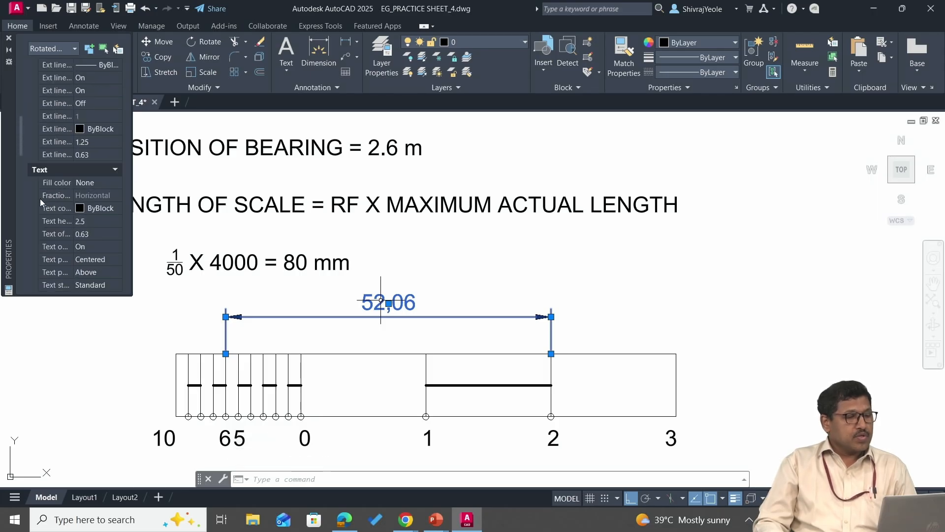
scroll(63, 211, "down", 5)
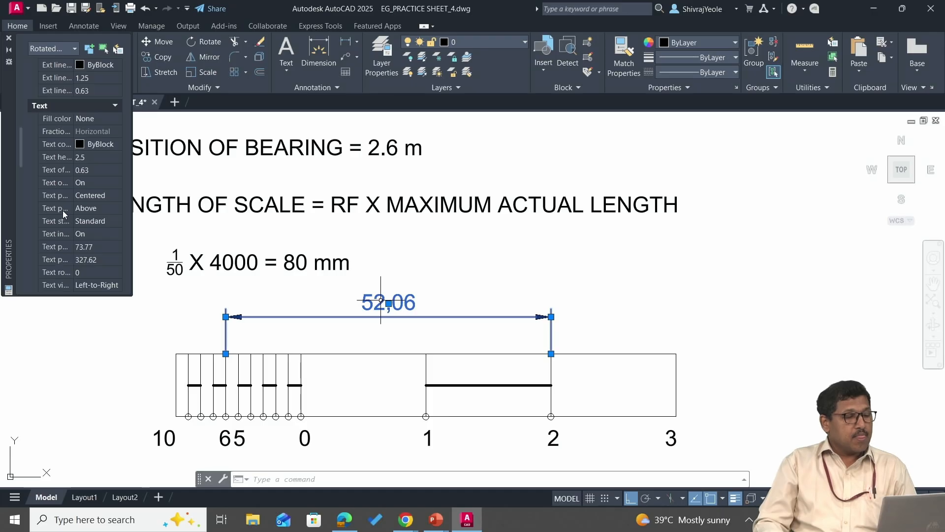
left_click(91, 258)
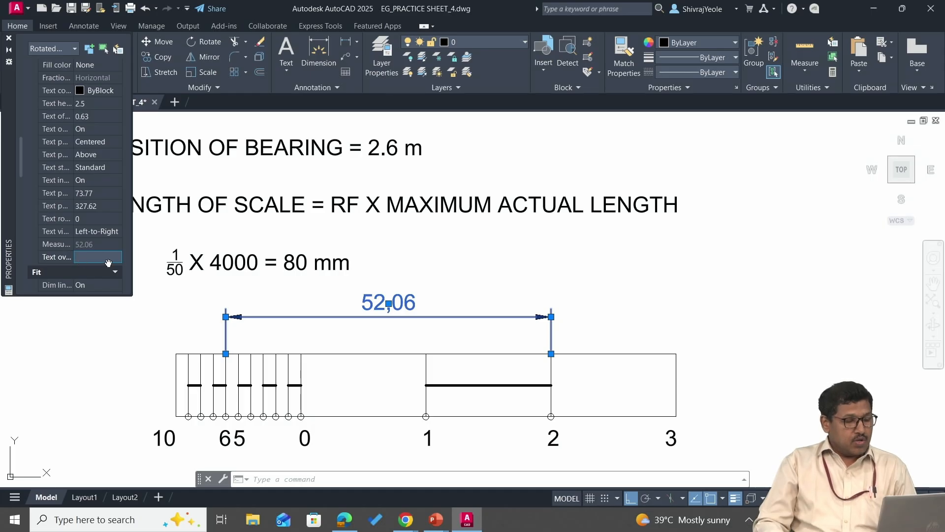
type("2.")
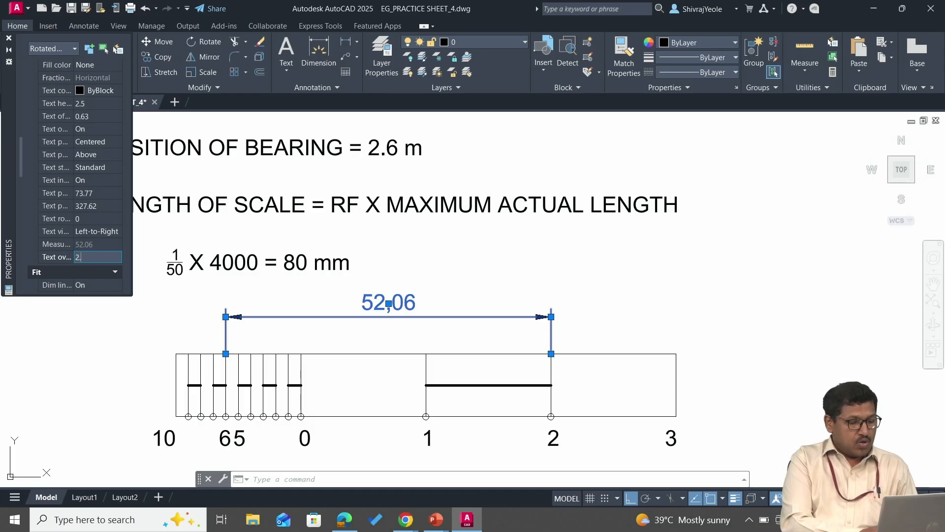
type("6 m")
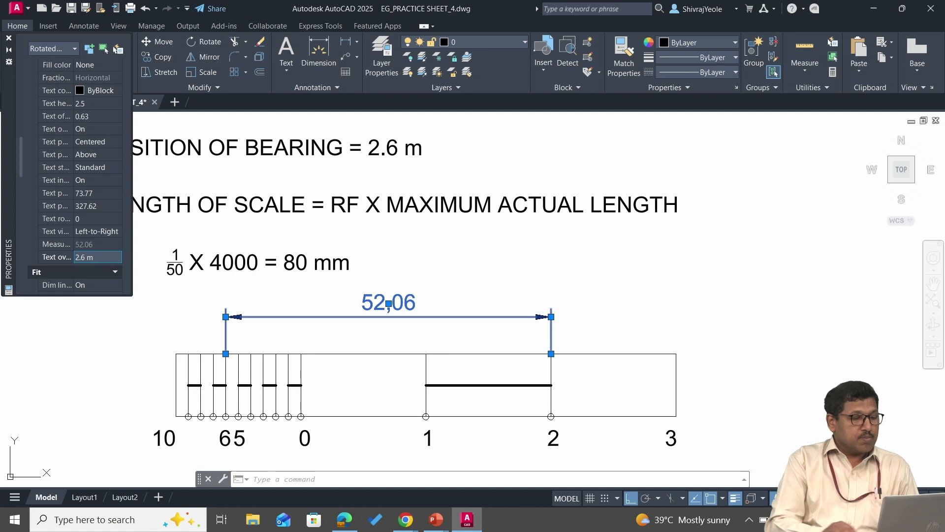
key("Return")
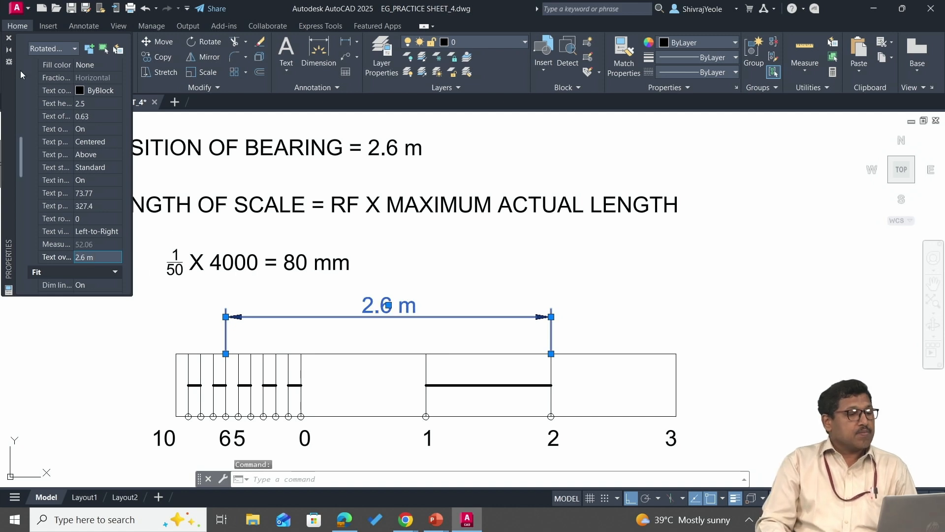
left_click(9, 39)
key("Escape")
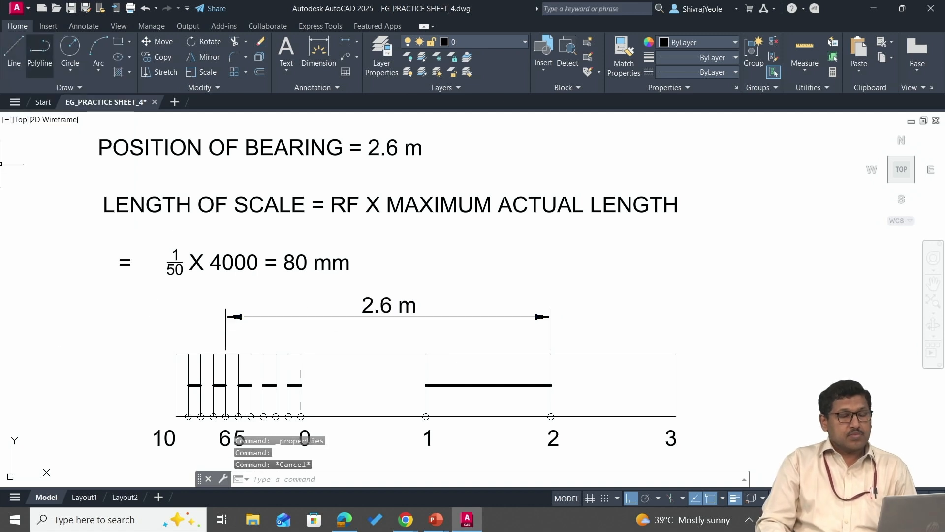
Step: With Ortho off, copy the 0 label to three spots in one row below the scale numbers: near 6, under 1 and between 2 and 3
middle_click_drag(512, 270, 533, 230)
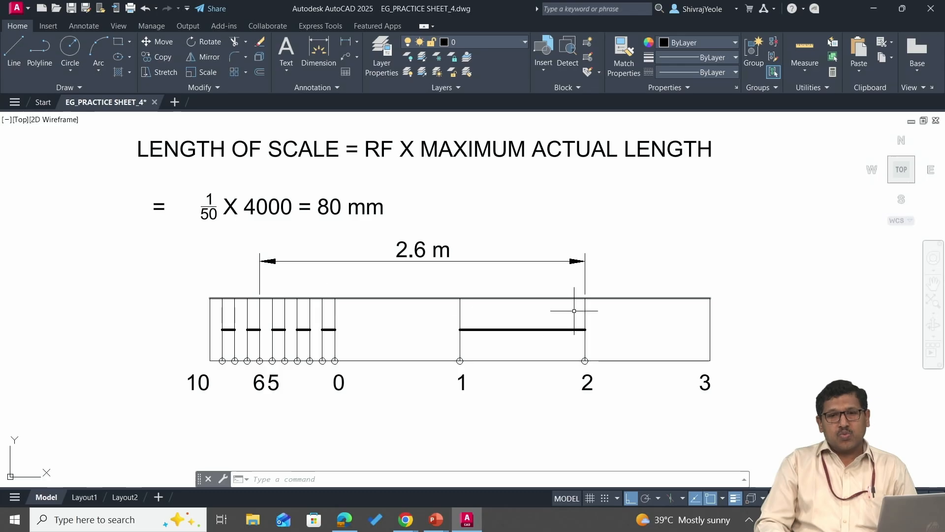
mouse_move(498, 272)
middle_mouse_down()
mouse_move(441, 223)
mouse_move(453, 243)
middle_mouse_up()
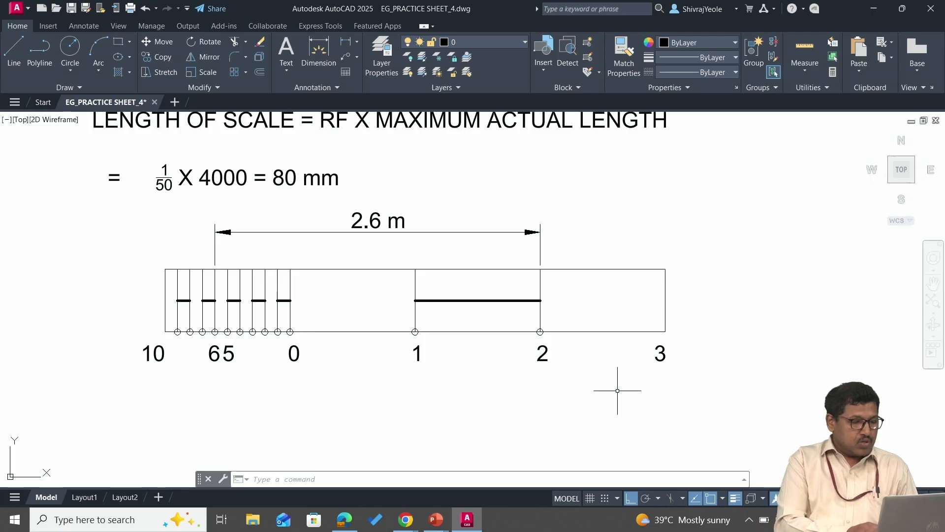
type("Co")
key("Return")
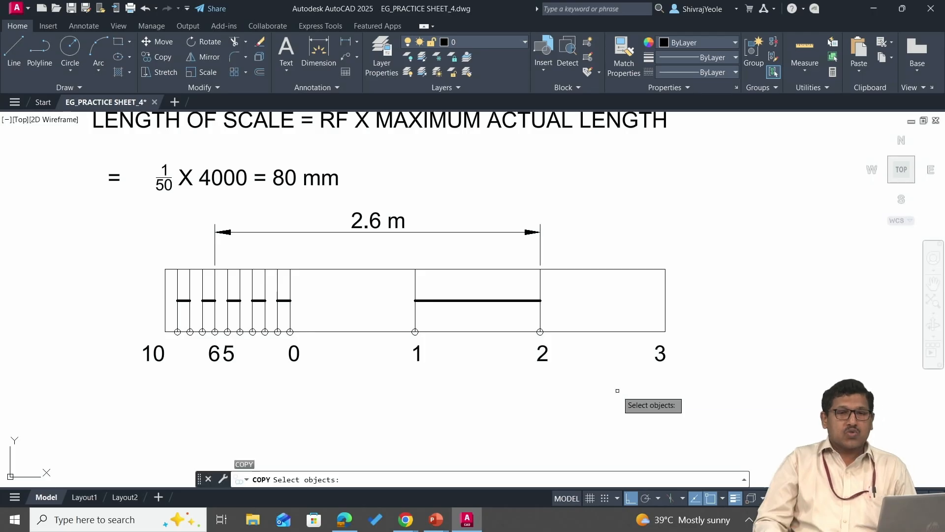
left_click(296, 359)
key("Return")
left_click(296, 359)
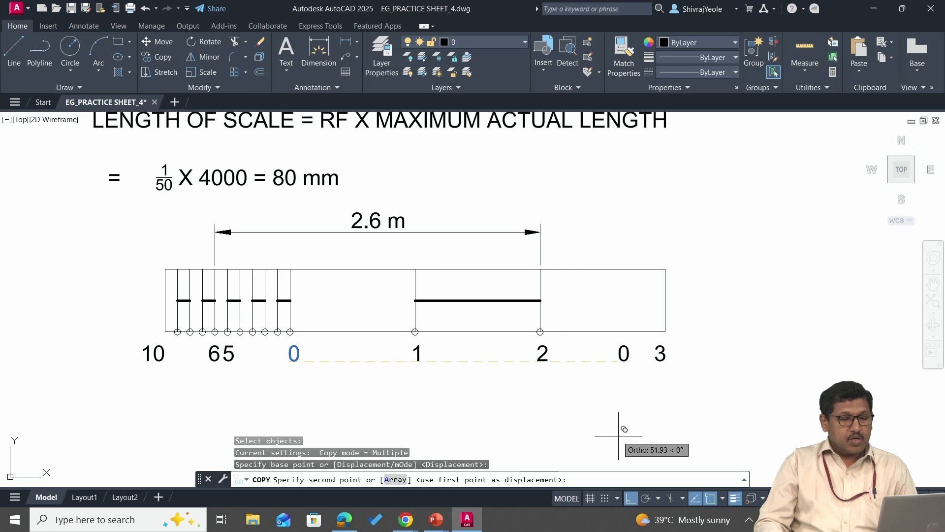
left_click(630, 498)
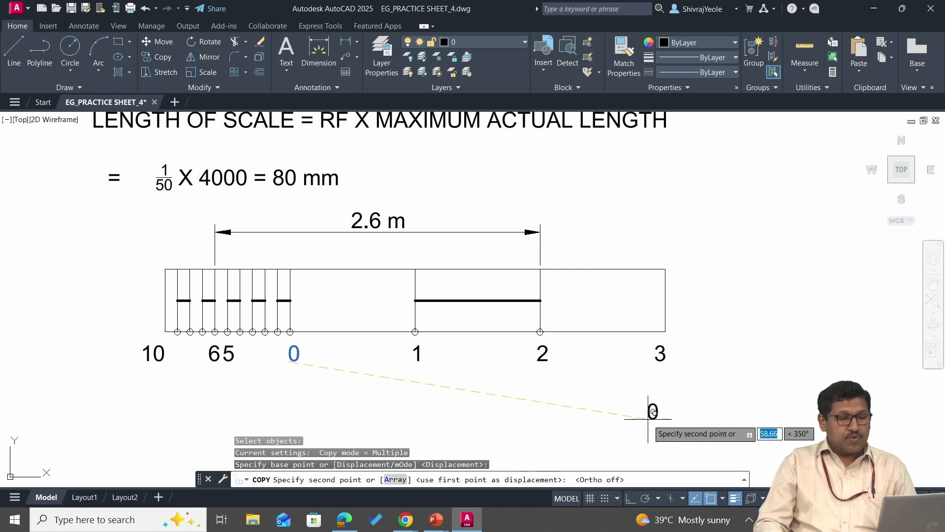
left_click(604, 400)
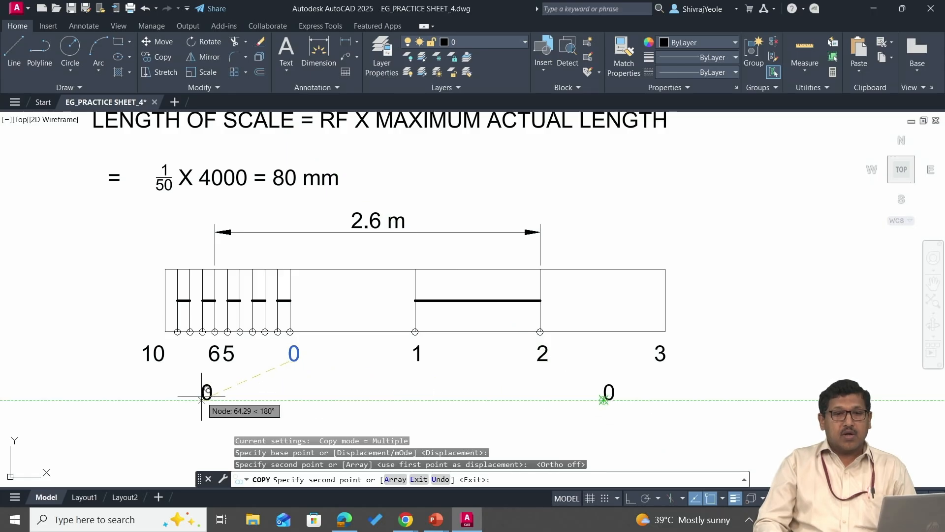
left_click(202, 399)
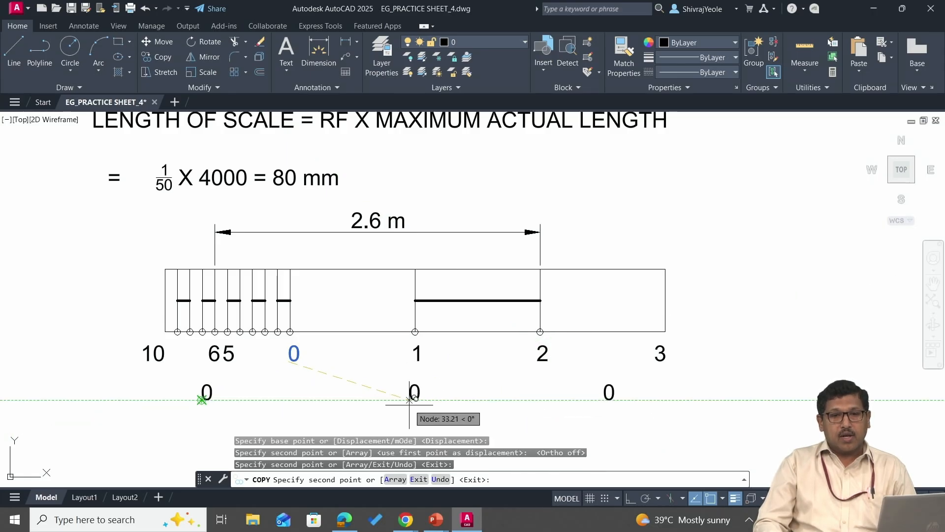
left_click(415, 399)
key("Escape")
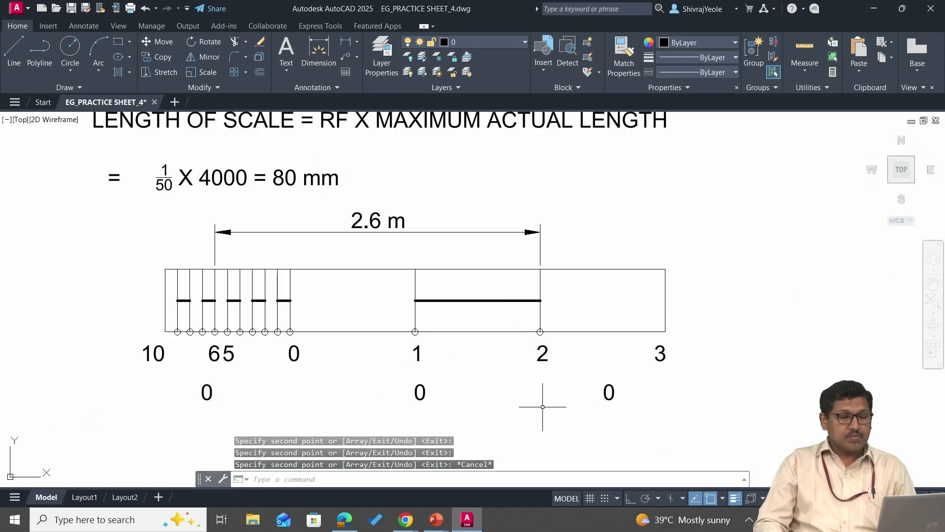
Step: Replace the 0 placed below the scale between 2 and 3 with METRES and shift the caption so it sits centred between them
left_click(604, 394)
double_click(609, 392)
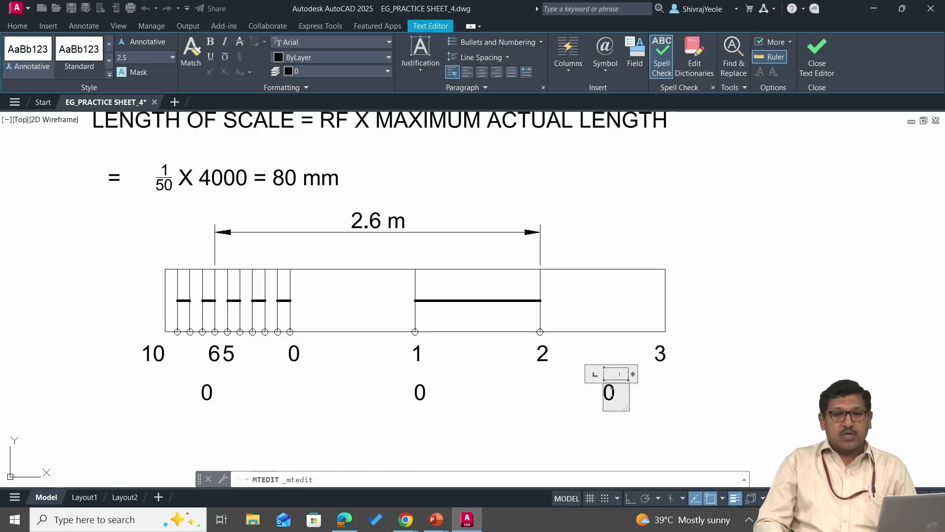
double_click(609, 392)
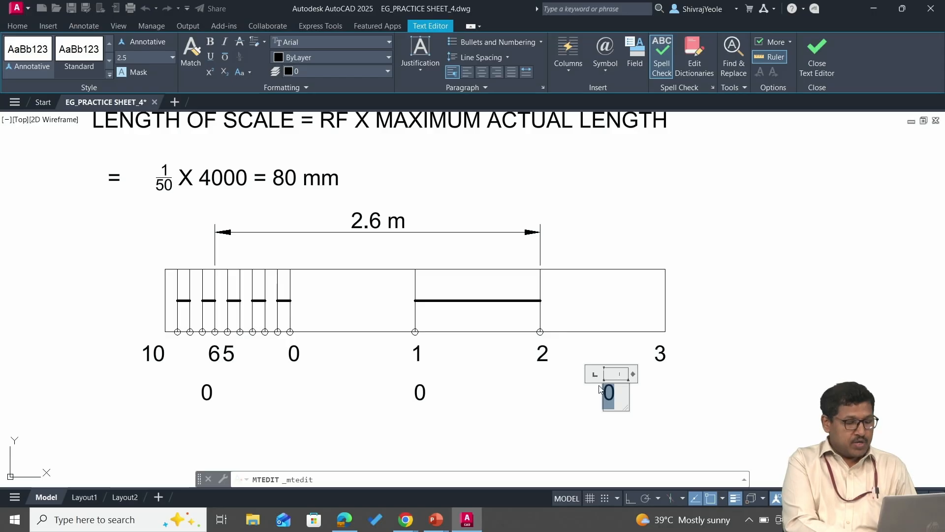
type("METRES")
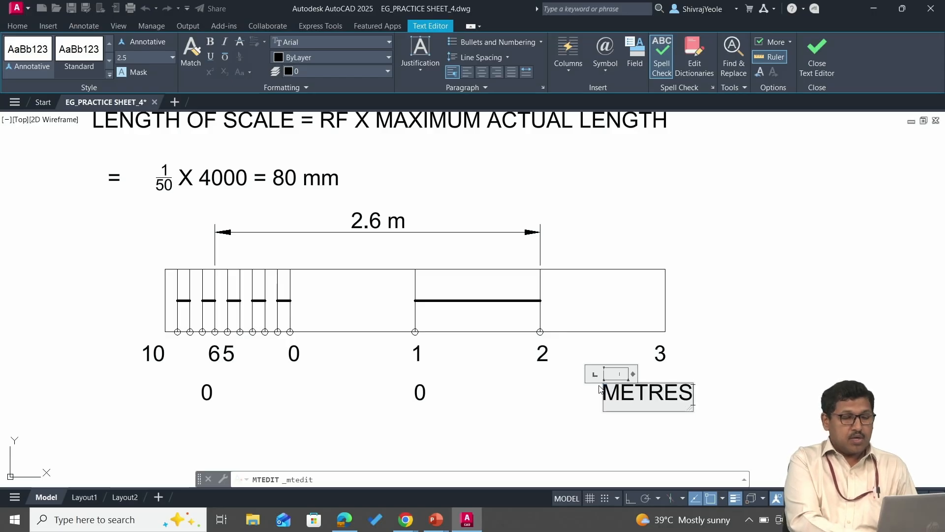
left_click(737, 382)
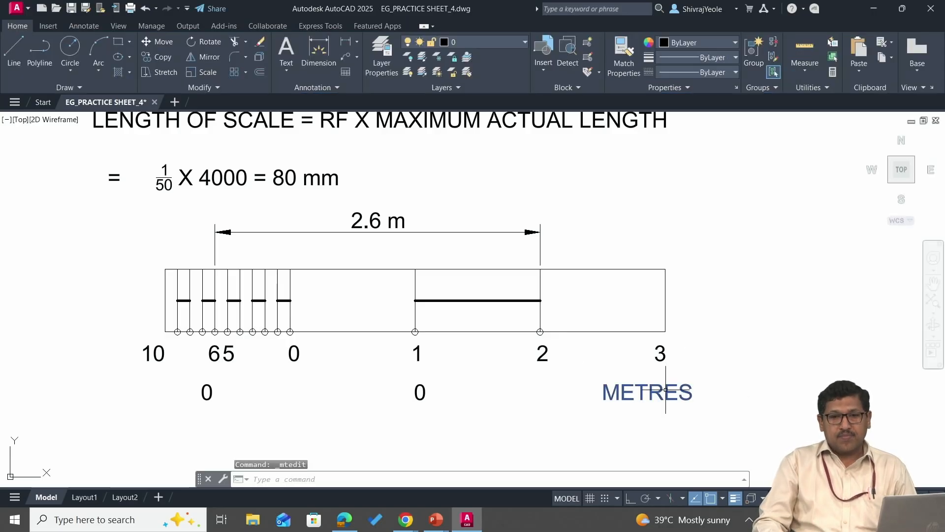
left_click(611, 380)
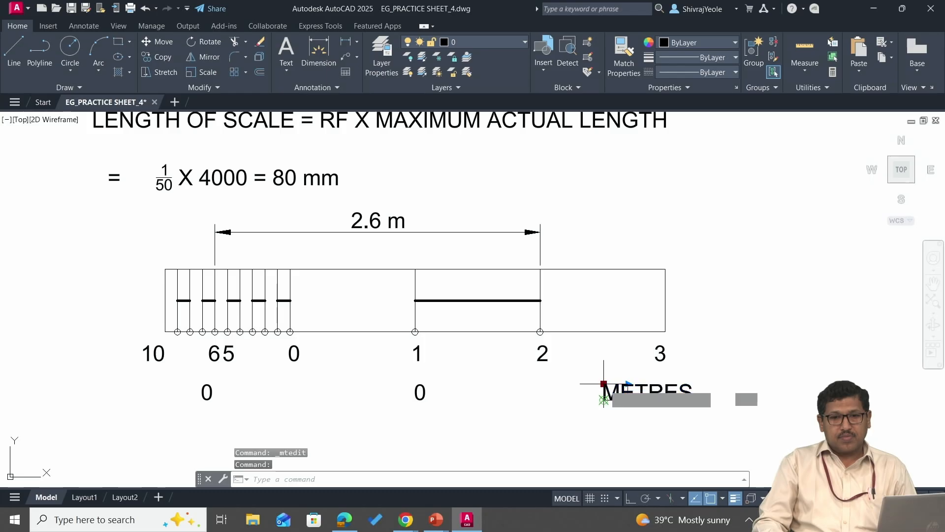
left_click(603, 383)
left_click(568, 383)
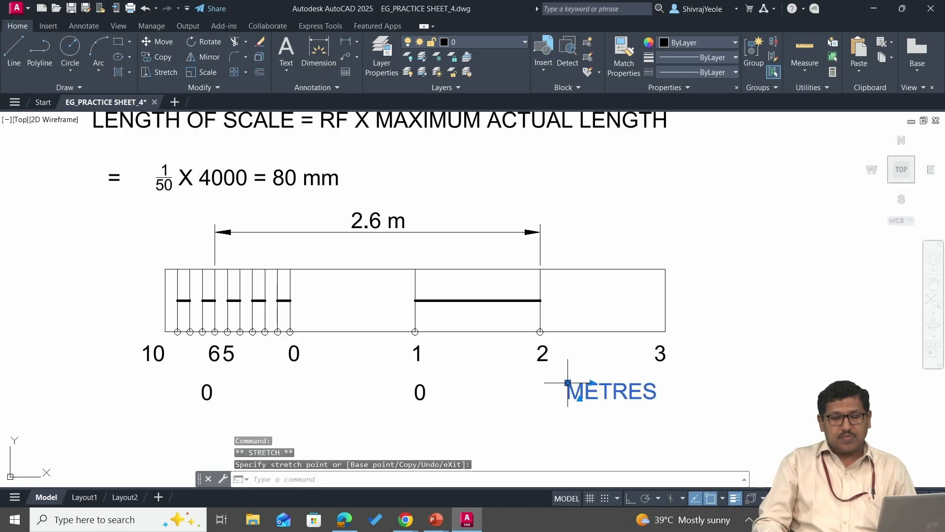
key("Escape")
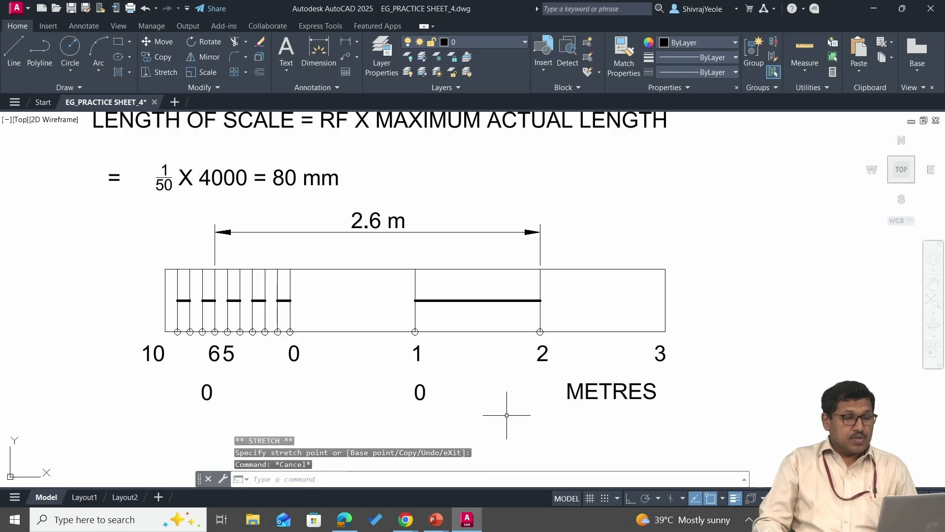
Step: Replace the 0 placed below 6 with DECIMETRES and shift the caption so it starts under the 10 label
left_click(207, 392)
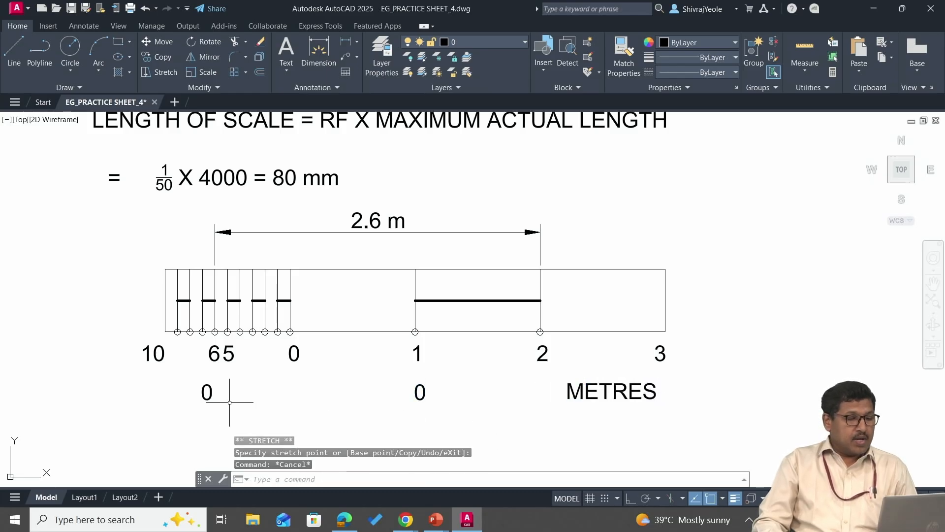
double_click(207, 392)
type("DEC")
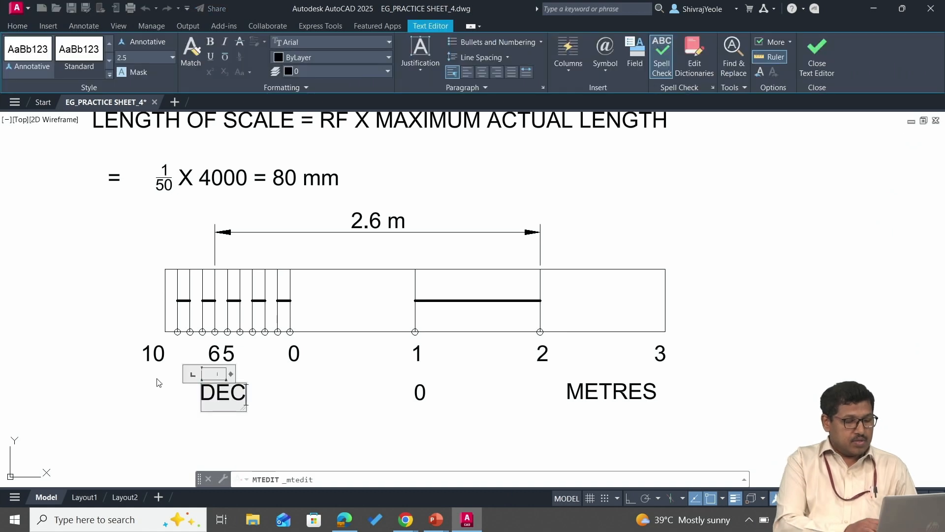
type("IMETRES")
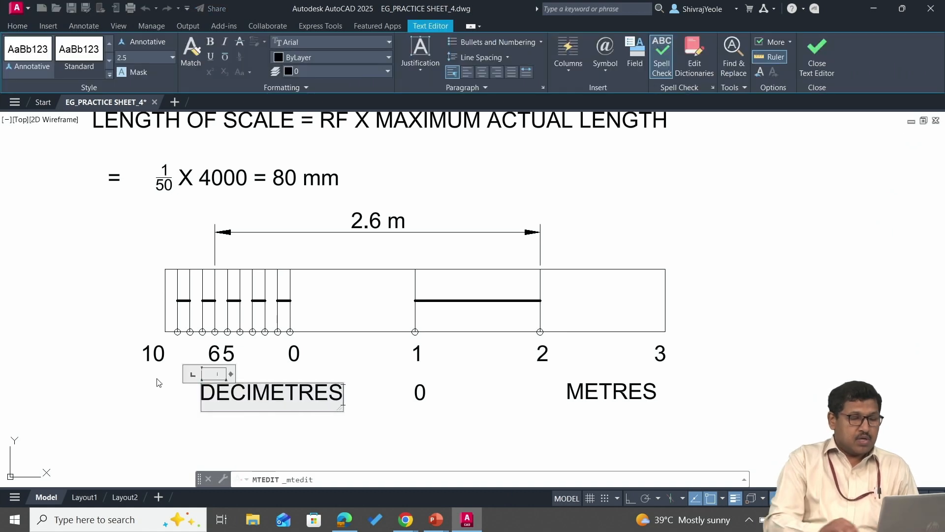
left_click(194, 400)
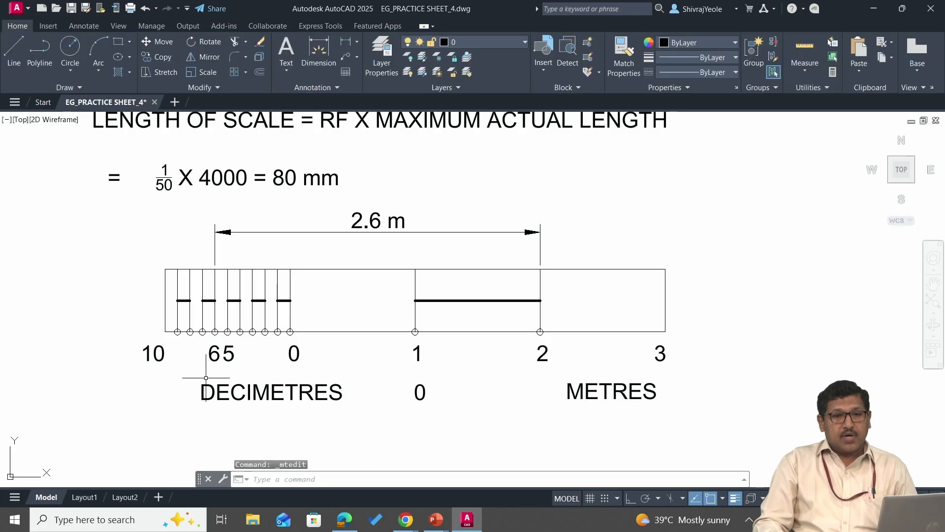
left_click(202, 384)
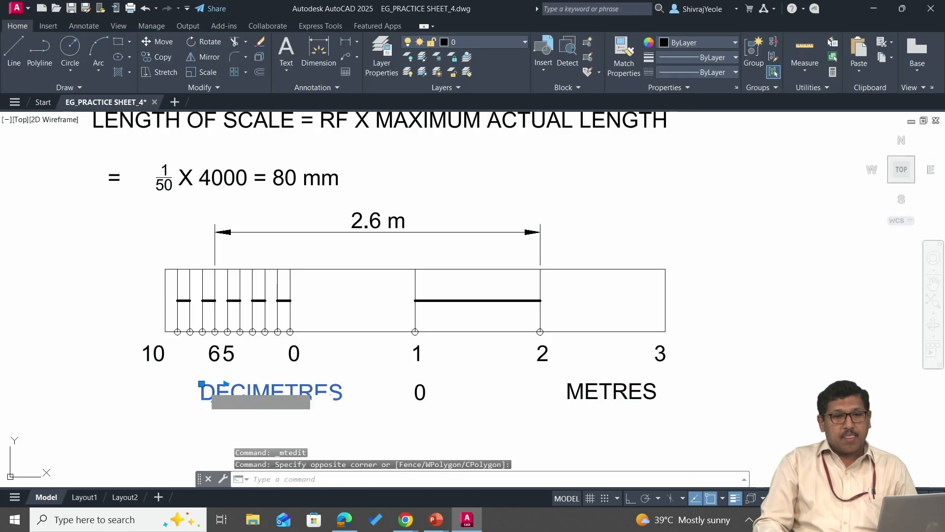
left_click(201, 384)
left_click(158, 381)
key("Escape")
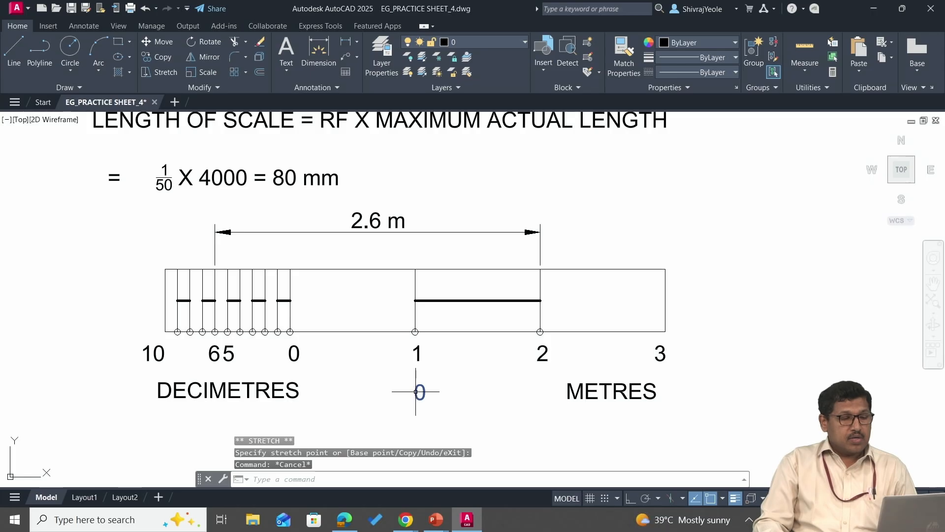
Step: Replace the 0 placed below 1 with RF = 1/50, using a stacked fraction and a text frame wide enough for one line
double_click(416, 391)
type("RF")
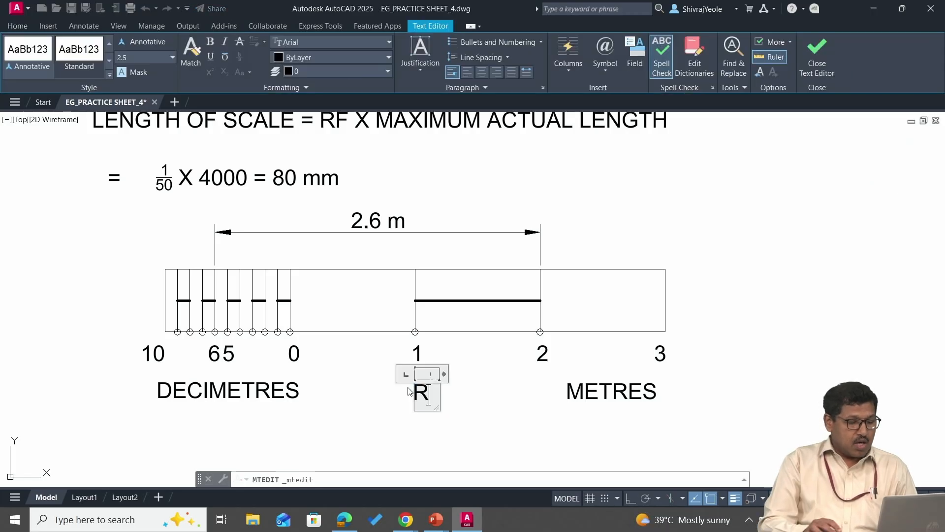
key("Return")
type("=")
key("Return")
type("1/50")
left_click_drag(443, 373, 510, 373)
left_click(438, 335)
middle_click_drag(438, 336, 521, 361)
mouse_move(540, 309)
middle_mouse_down()
mouse_move(551, 313)
mouse_move(566, 284)
middle_mouse_up()
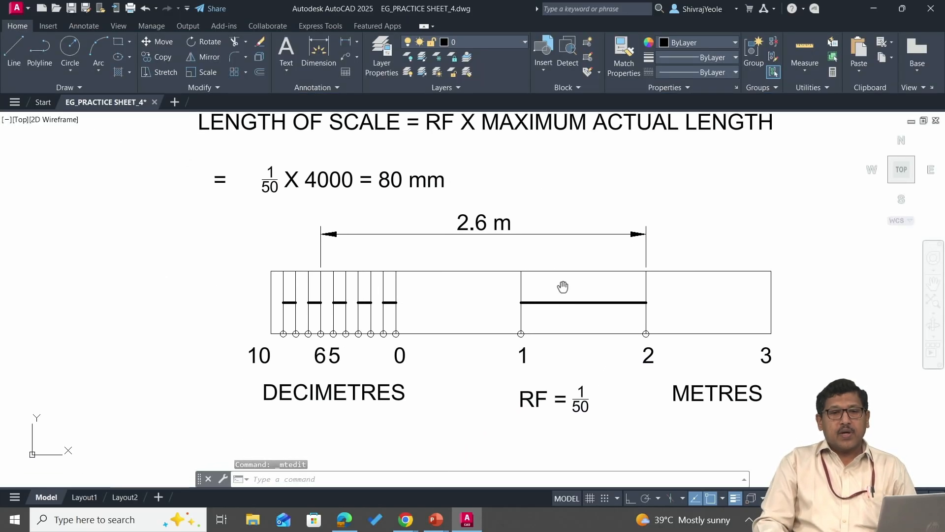
scroll(555, 269, "down", 1)
mouse_move(562, 251)
middle_mouse_down()
mouse_move(475, 307)
mouse_move(454, 338)
mouse_move(459, 324)
middle_mouse_up()
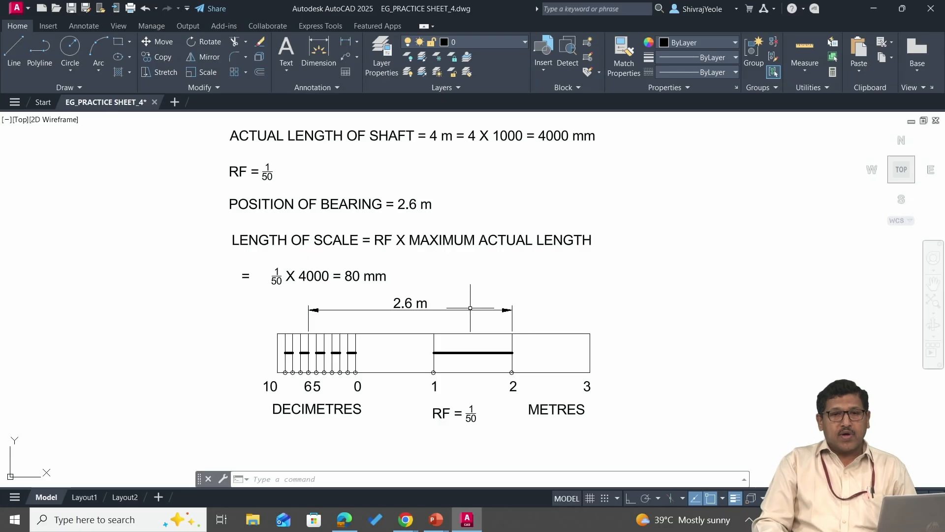